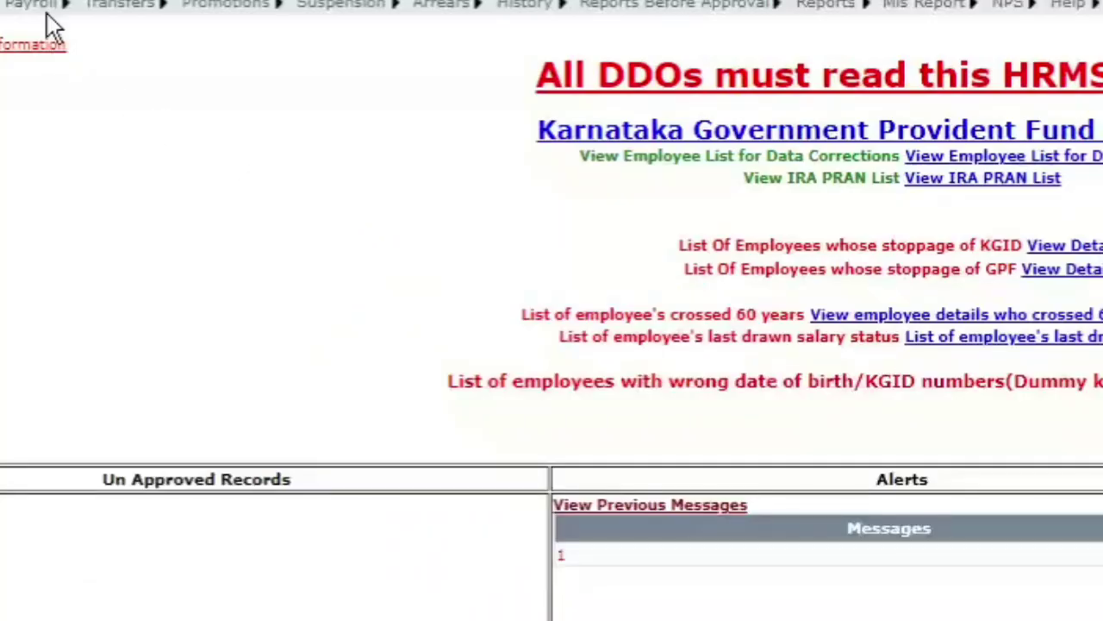
Bring up the Payroll menu's Loans And Recoveries submenu
{"action": "mouse_move", "coordinate": [50, 16]}
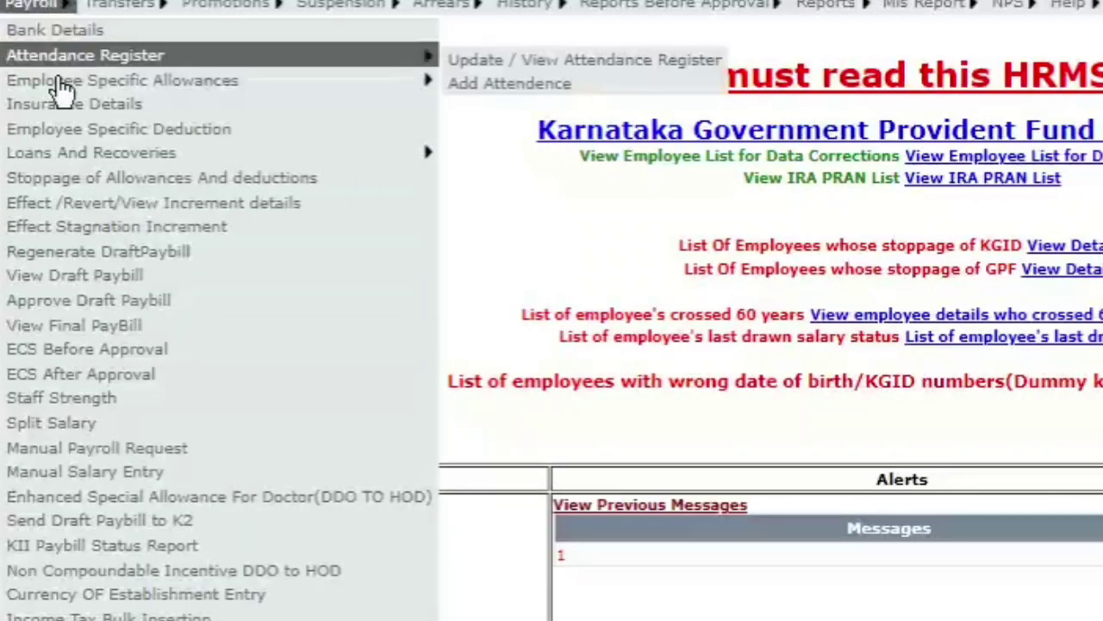
{"action": "mouse_move", "coordinate": [97, 164]}
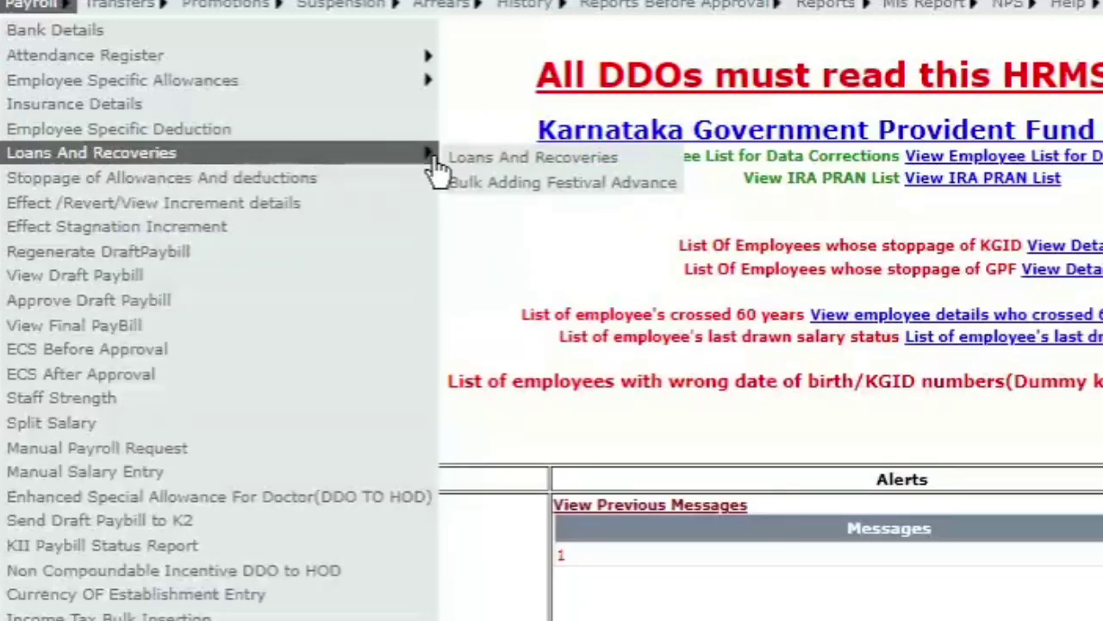
Open Employee Loans and Recoveries with the recovery amount type set to Installment Amount
{"action": "left_click", "coordinate": [525, 161]}
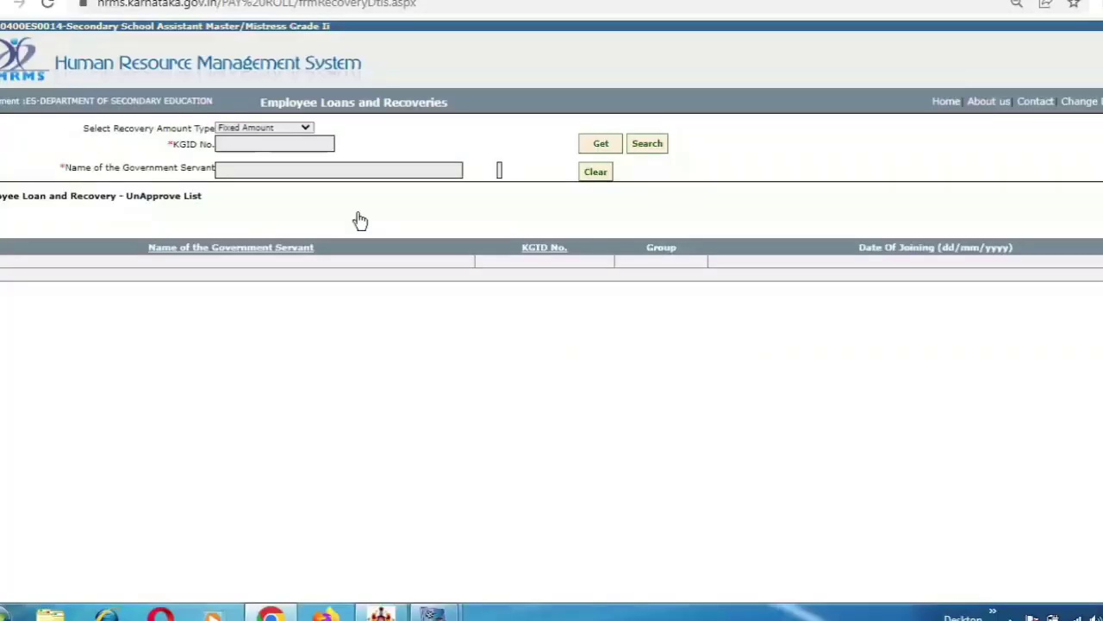
{"action": "left_click", "coordinate": [296, 133]}
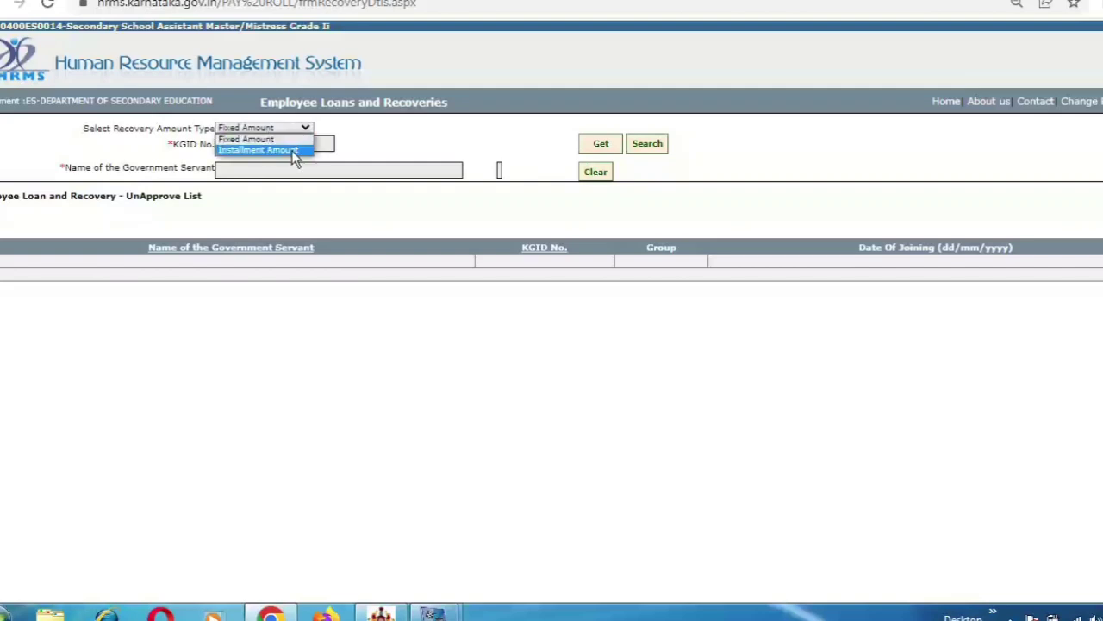
{"action": "left_click", "coordinate": [291, 150]}
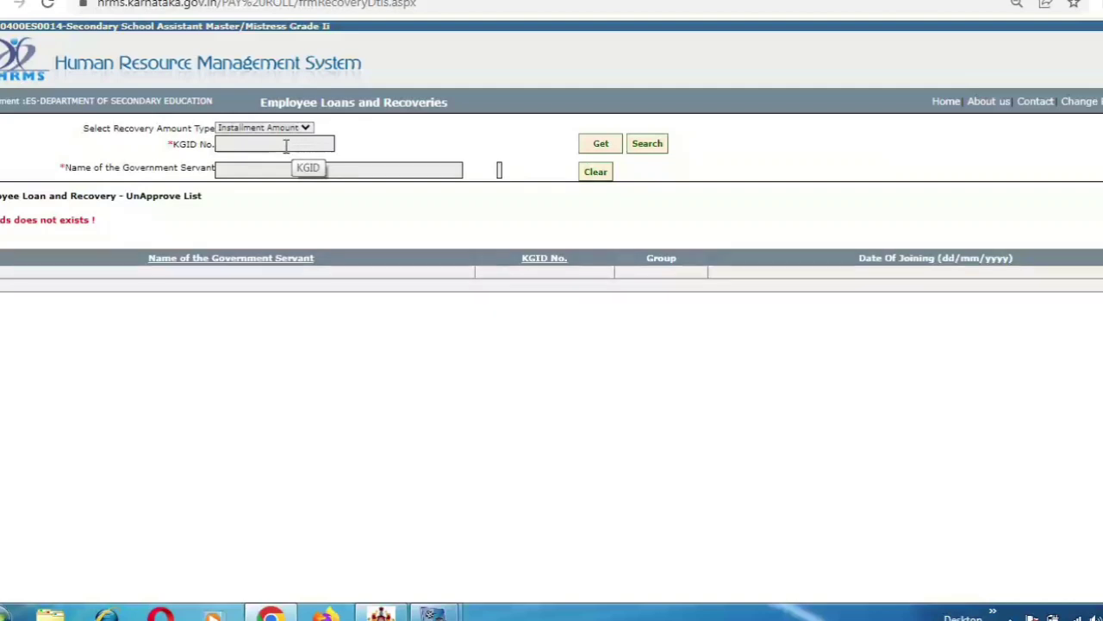
Look up the employee by entering their KGID number and fetching the record
{"action": "left_click", "coordinate": [286, 145]}
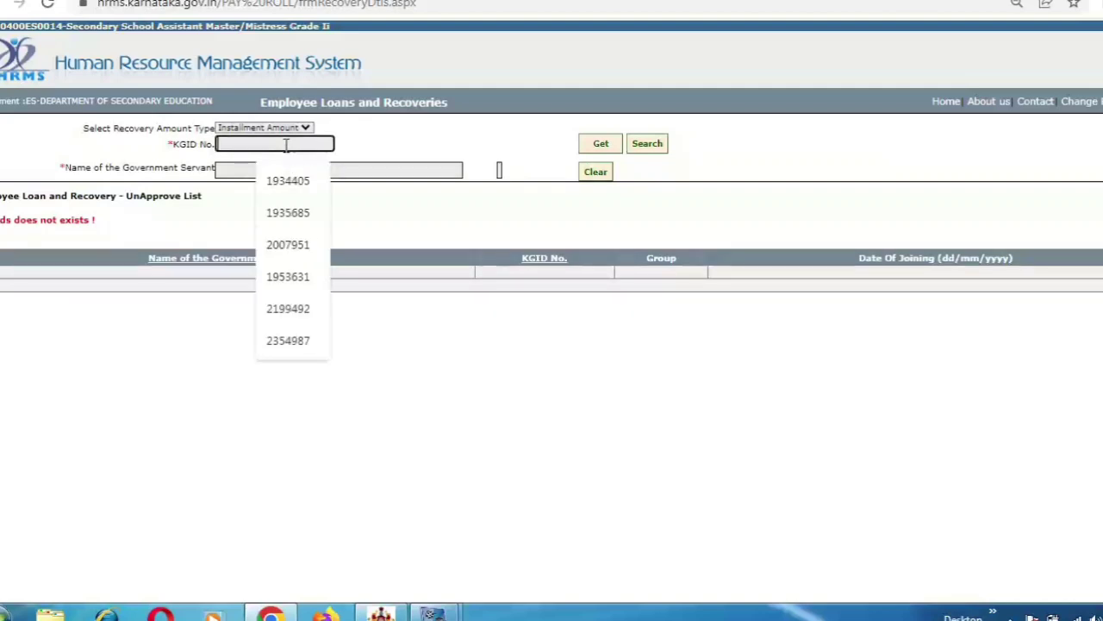
{"action": "left_click", "coordinate": [304, 189]}
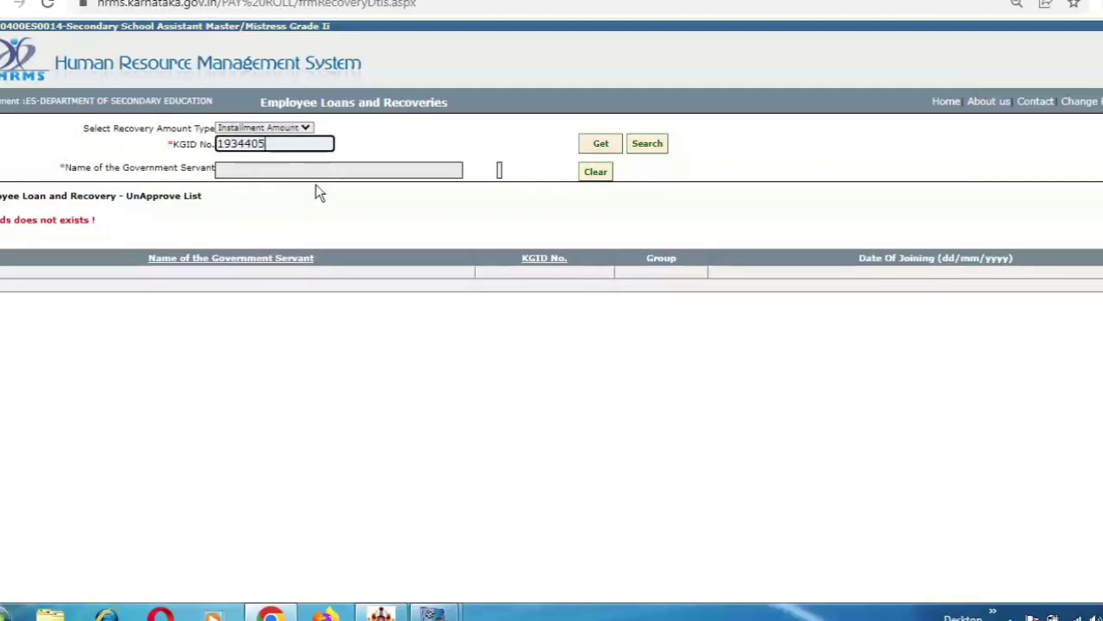
{"action": "left_click", "coordinate": [386, 157]}
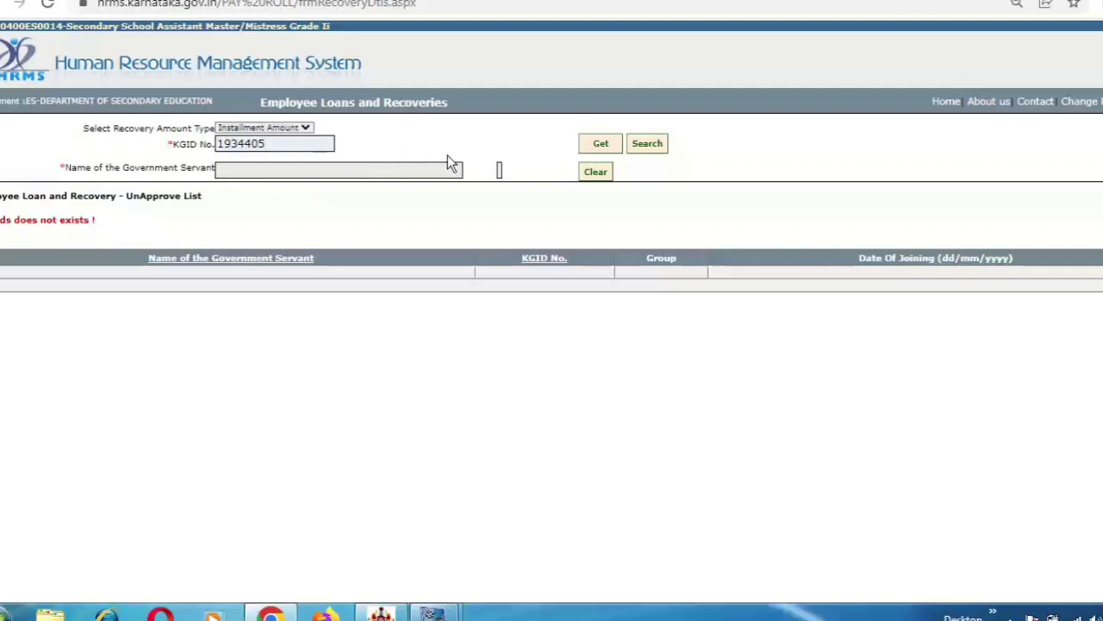
{"action": "left_click", "coordinate": [592, 147]}
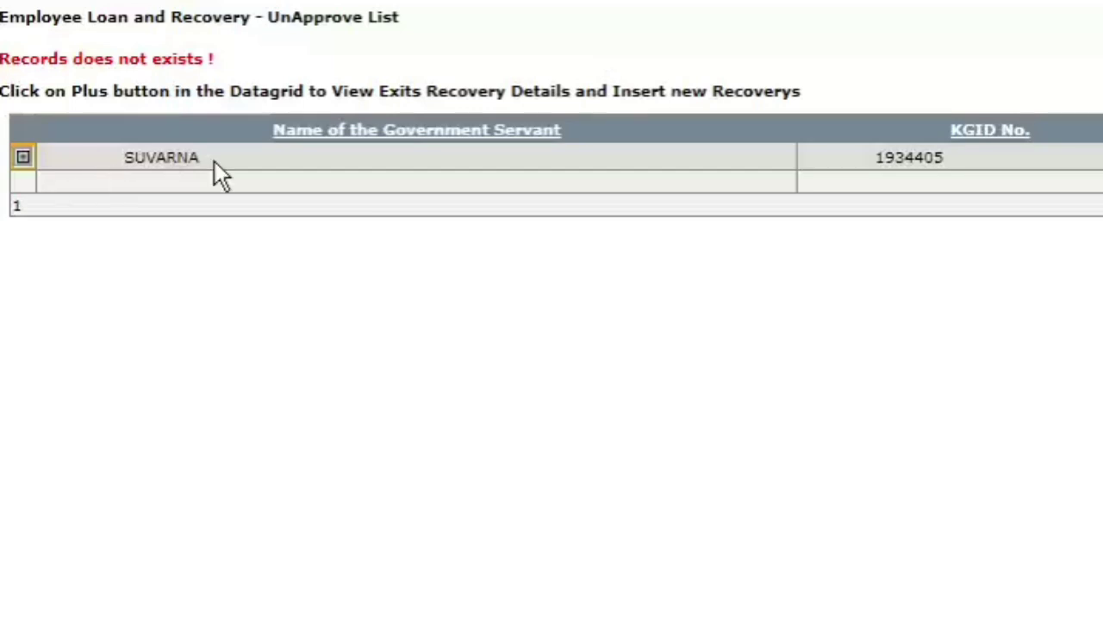
Add a new recovery row for the employee with a recovery name and their policy number
{"action": "left_click", "coordinate": [23, 160]}
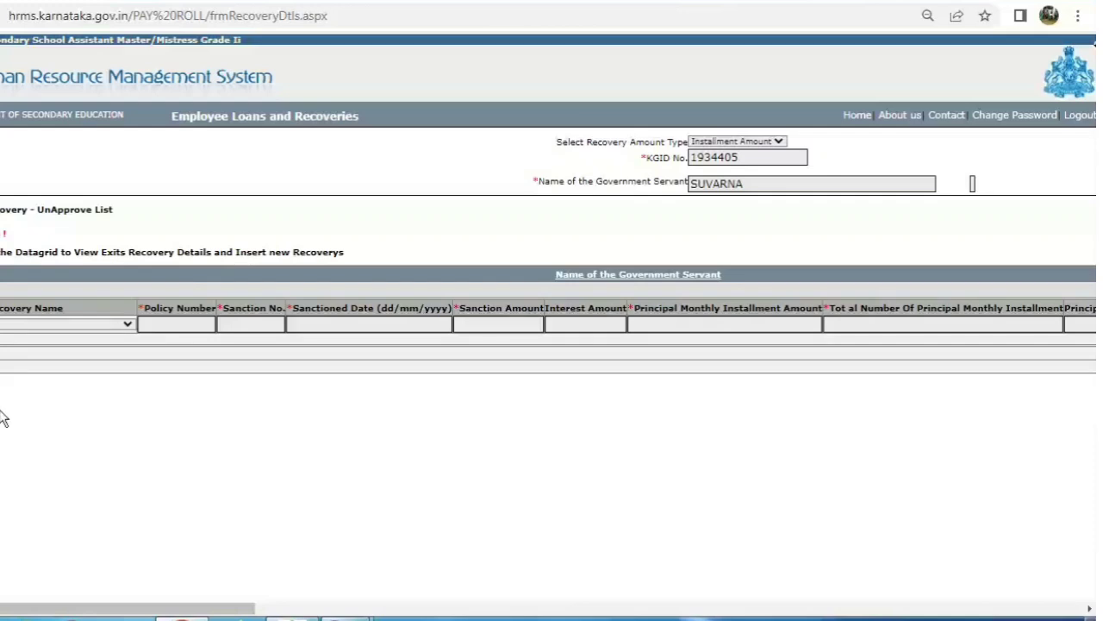
{"action": "left_click", "coordinate": [102, 329]}
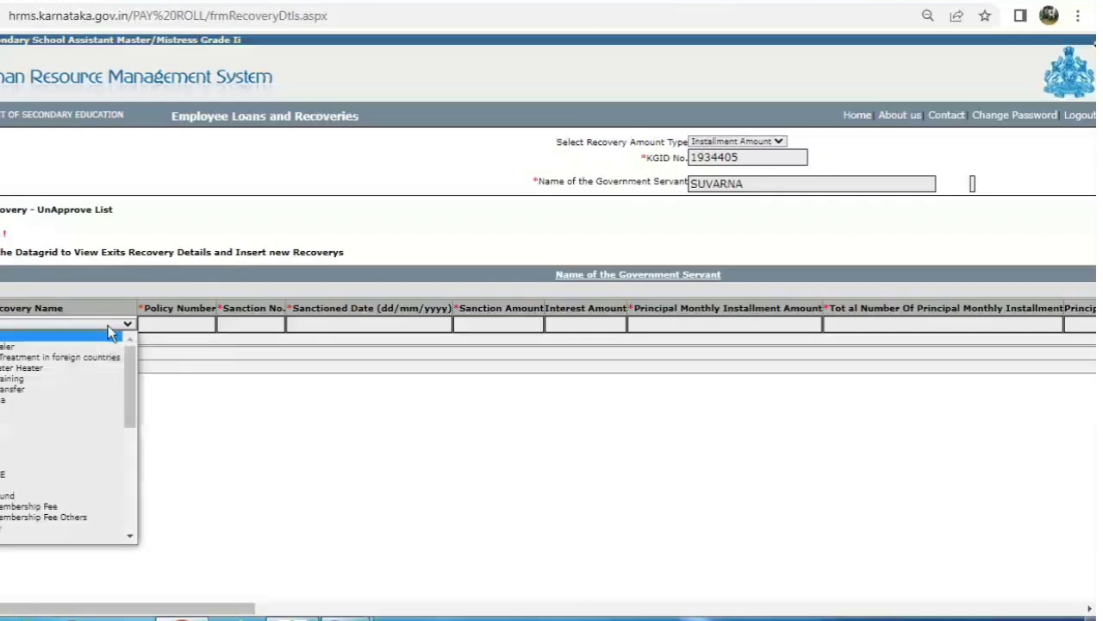
{"action": "left_click_drag", "start_coordinate": [125, 358], "coordinate": [127, 403]}
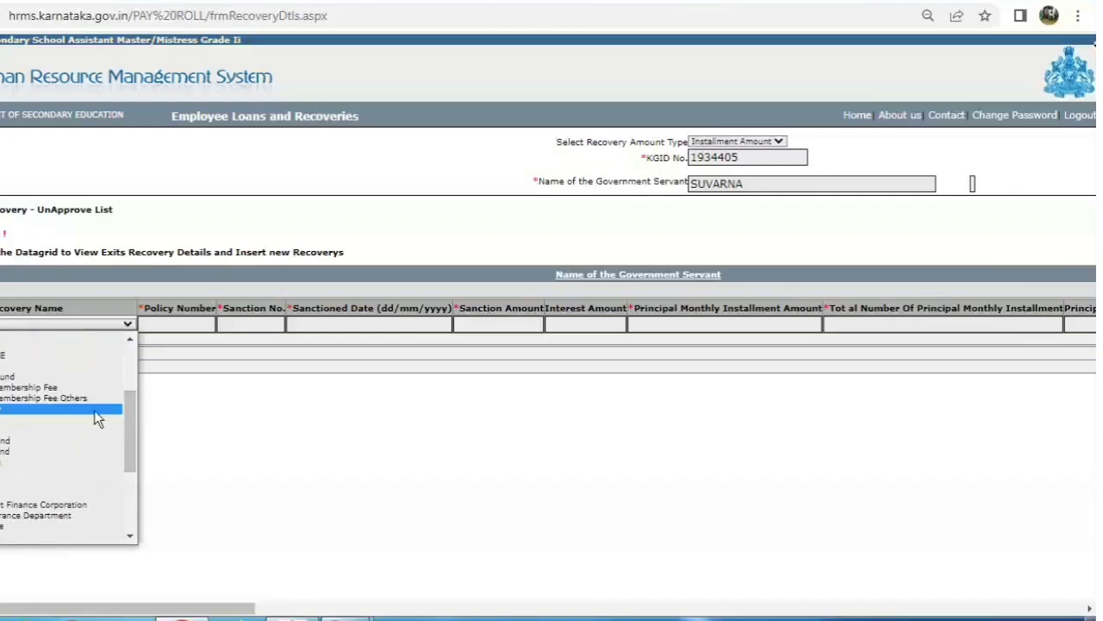
{"action": "left_click", "coordinate": [55, 451]}
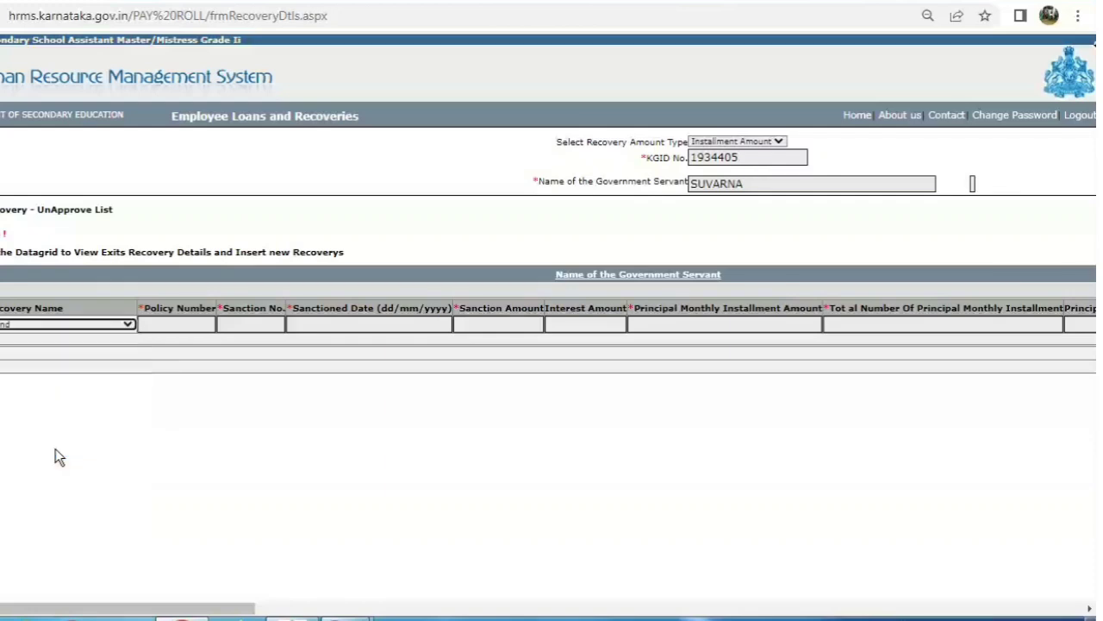
{"action": "left_click", "coordinate": [163, 321]}
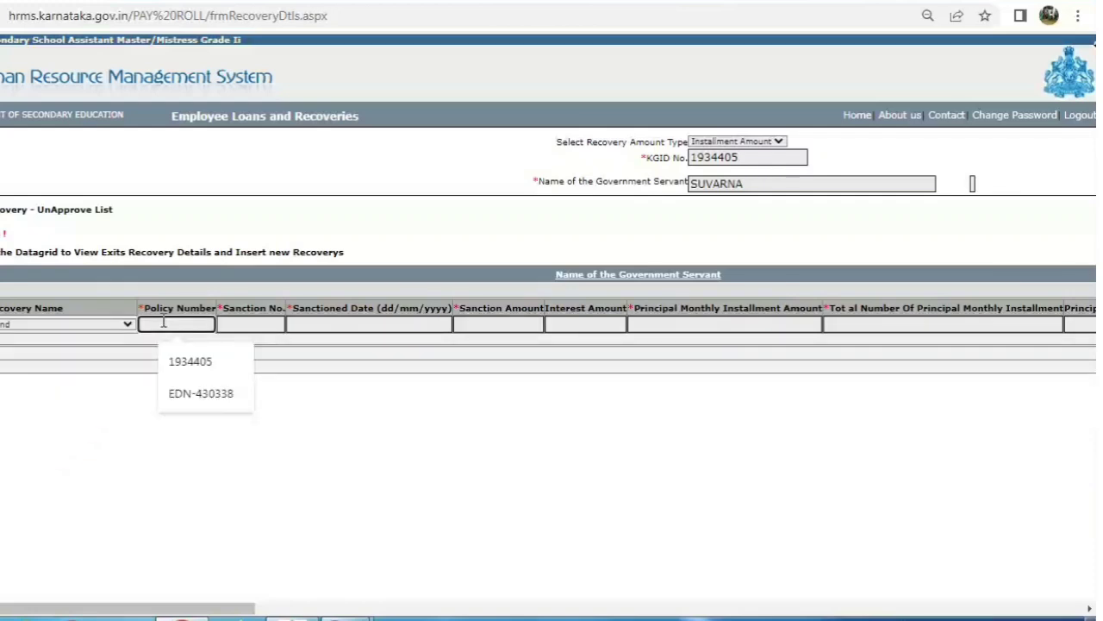
{"action": "left_click", "coordinate": [193, 395]}
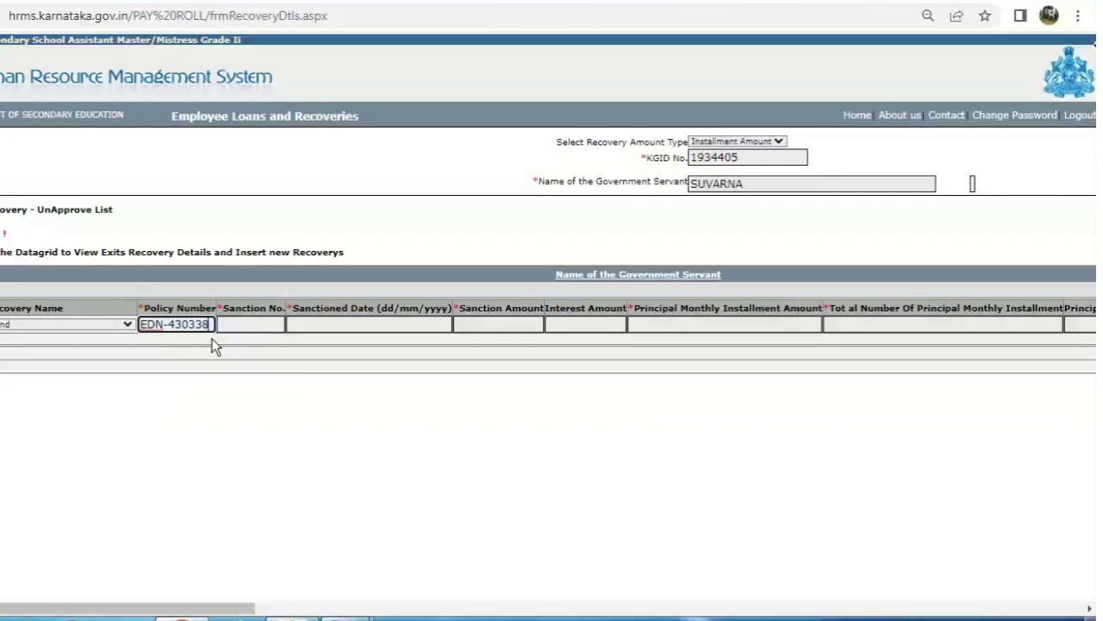
Enter 03/2024-25 as the sanction number, correcting the stray 7
{"action": "left_click", "coordinate": [235, 326]}
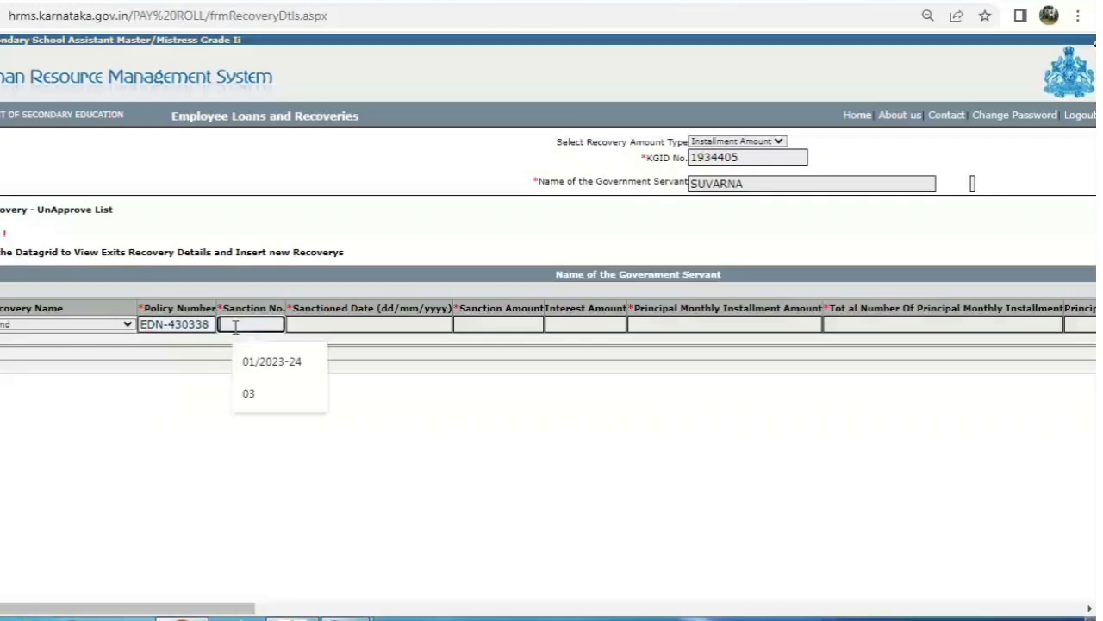
{"action": "left_click", "coordinate": [251, 398]}
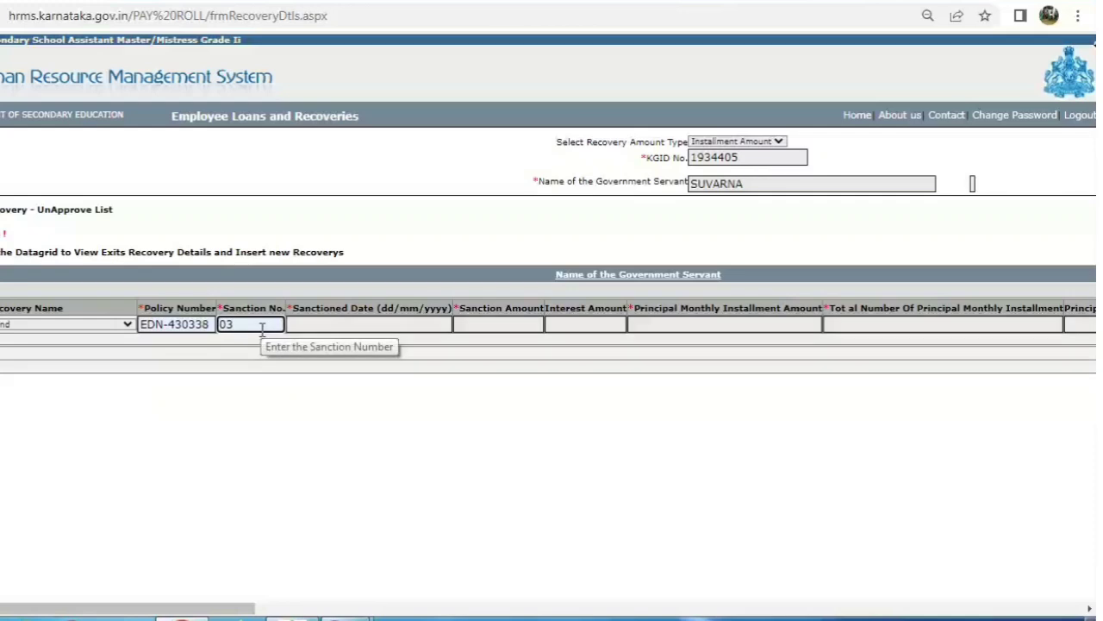
{"action": "type", "text": "720"}
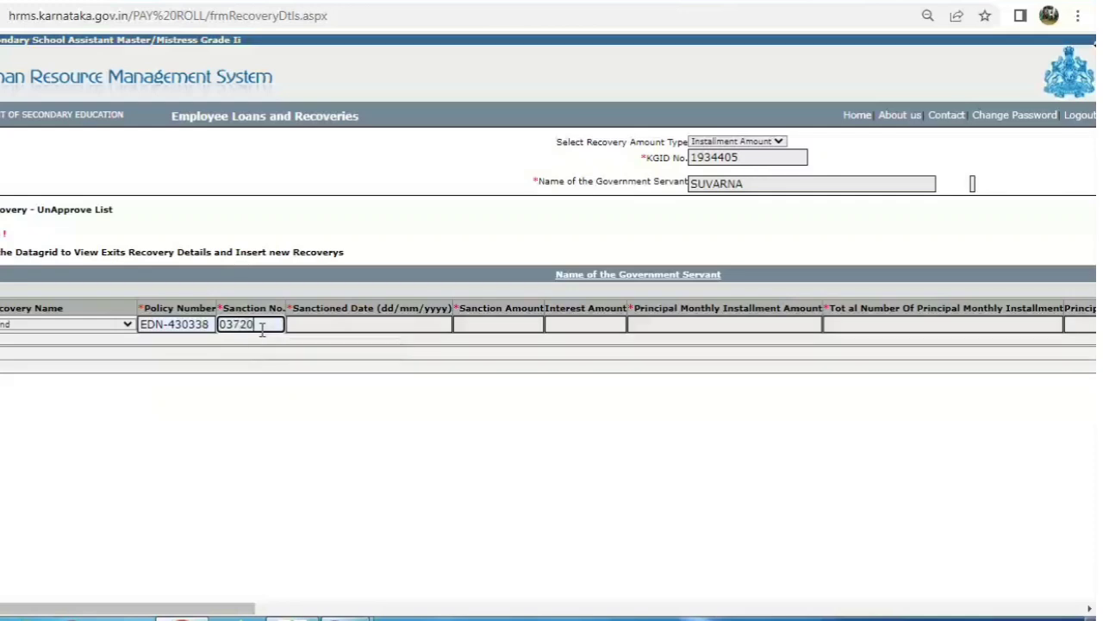
{"action": "type", "text": "24-25"}
{"action": "left_click", "coordinate": [238, 324]}
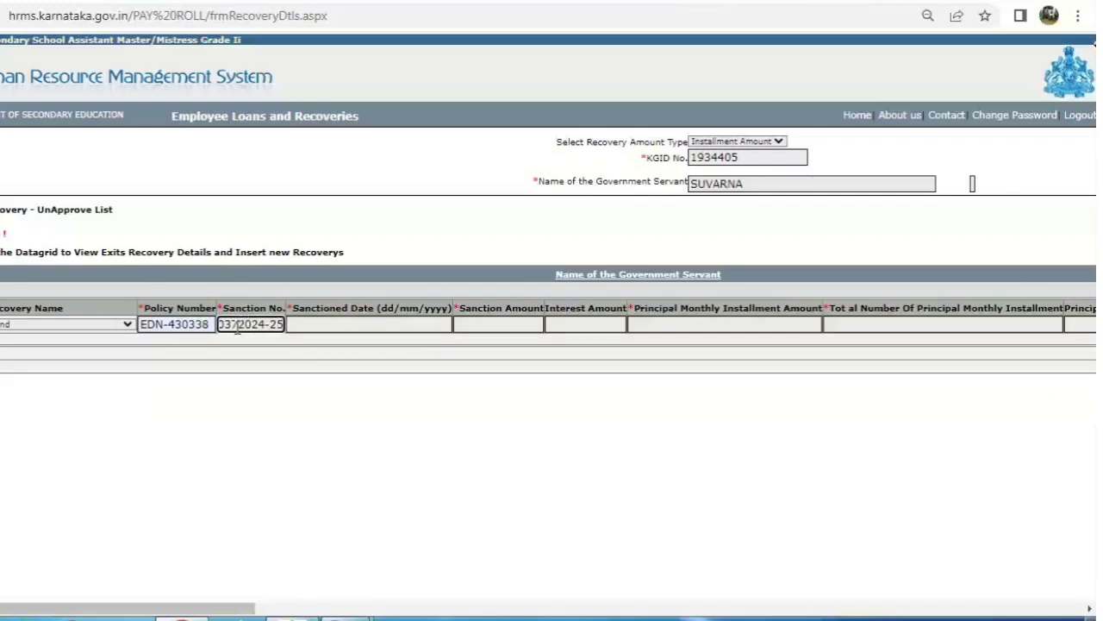
{"action": "key", "text": "BackSpace"}
{"action": "type", "text": "/"}
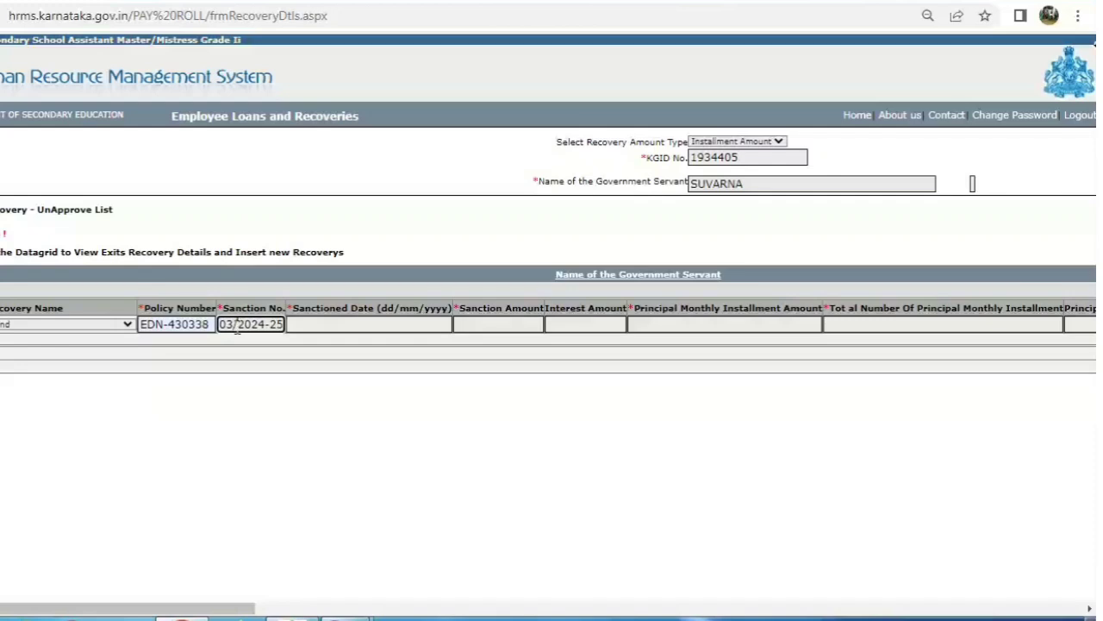
Set the sanctioned date to 27/06/2024
{"action": "left_click", "coordinate": [305, 324]}
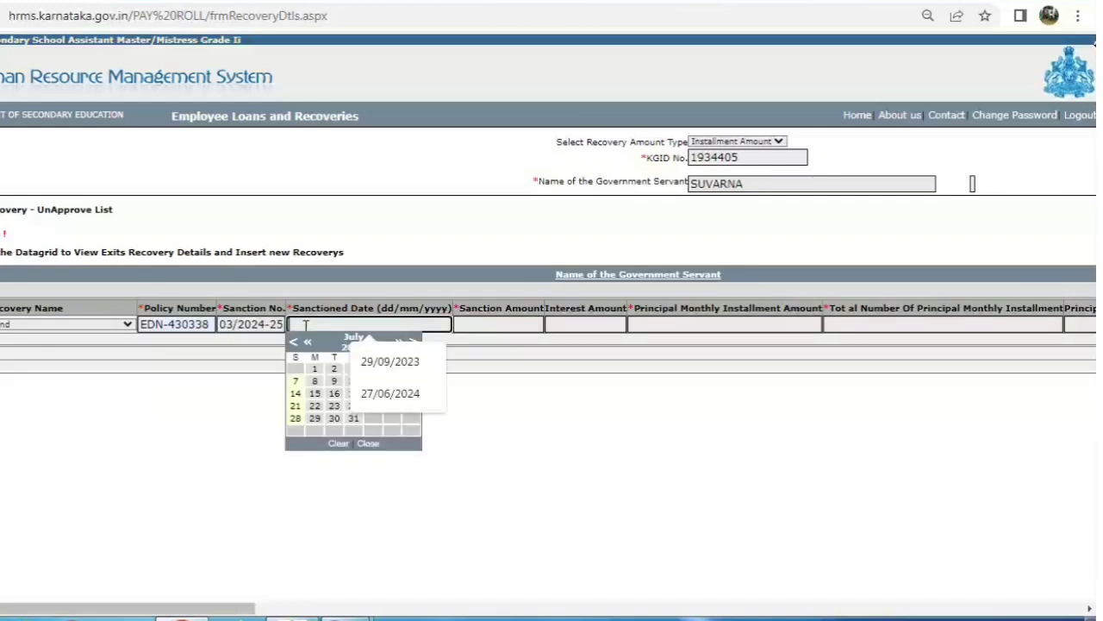
{"action": "type", "text": "27/06"}
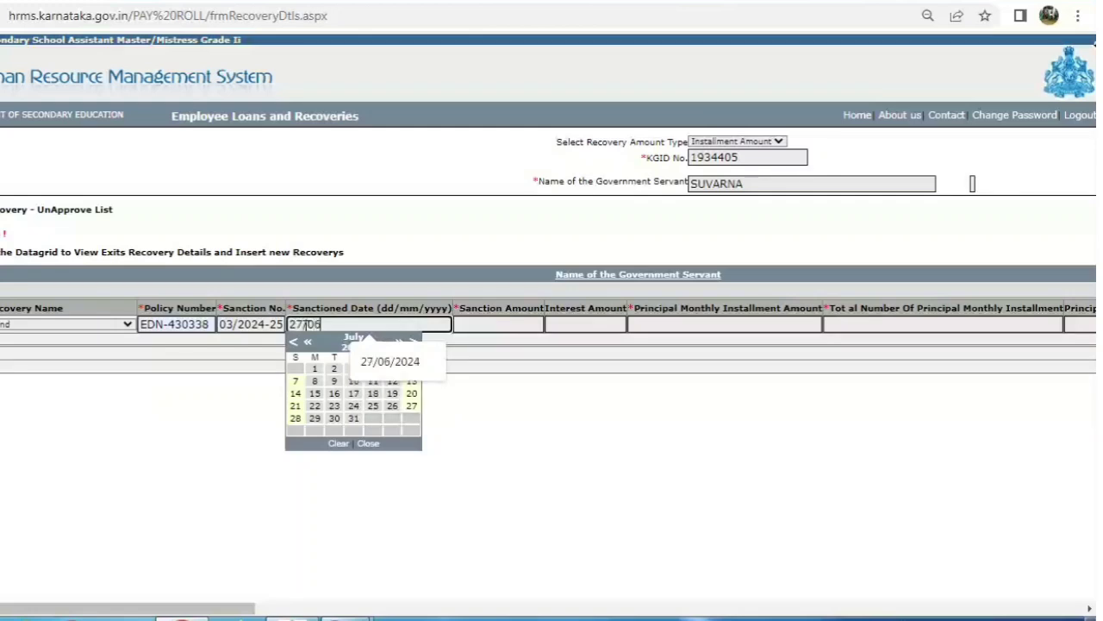
{"action": "type", "text": "/2024"}
{"action": "left_click", "coordinate": [485, 331]}
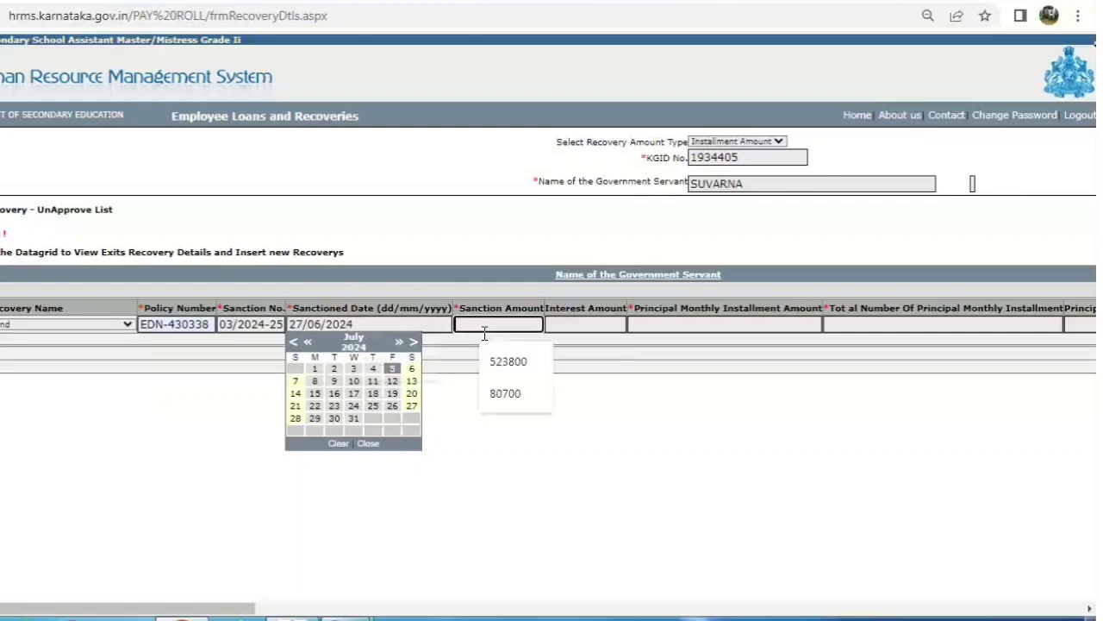
{"action": "left_click", "coordinate": [368, 444]}
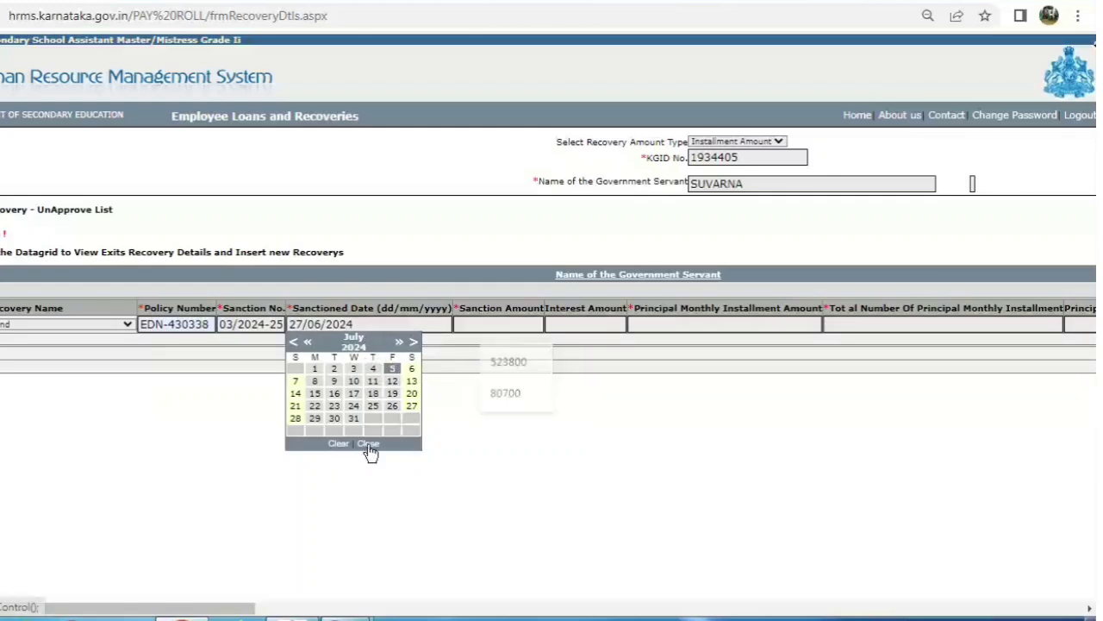
Enter sanction amount 133400 and interest amount 0
{"action": "left_click", "coordinate": [477, 322]}
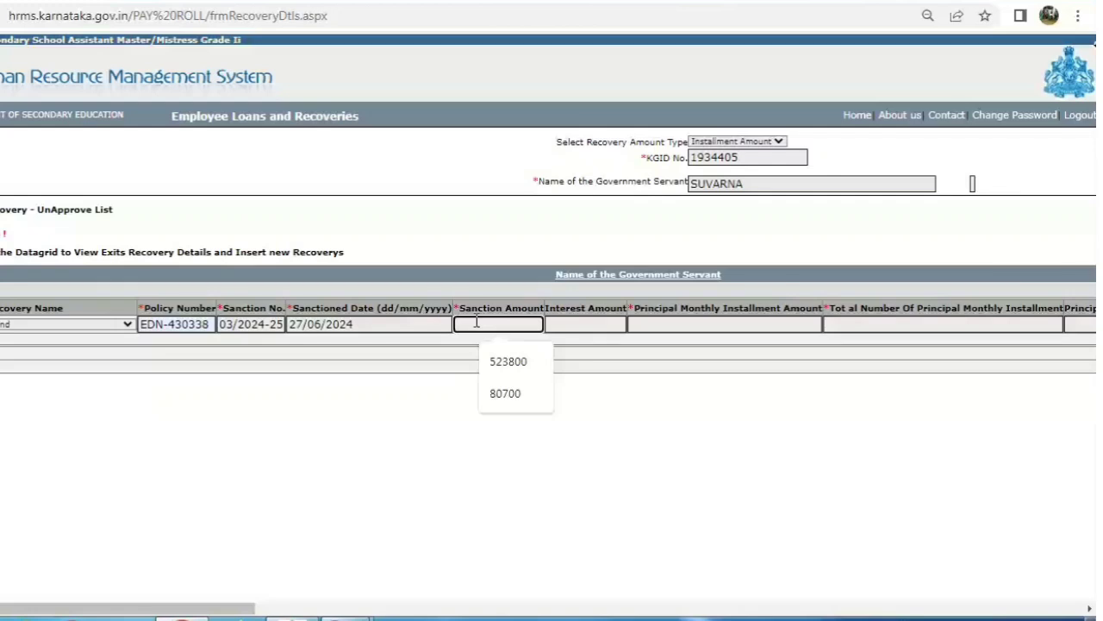
{"action": "type", "text": "133"}
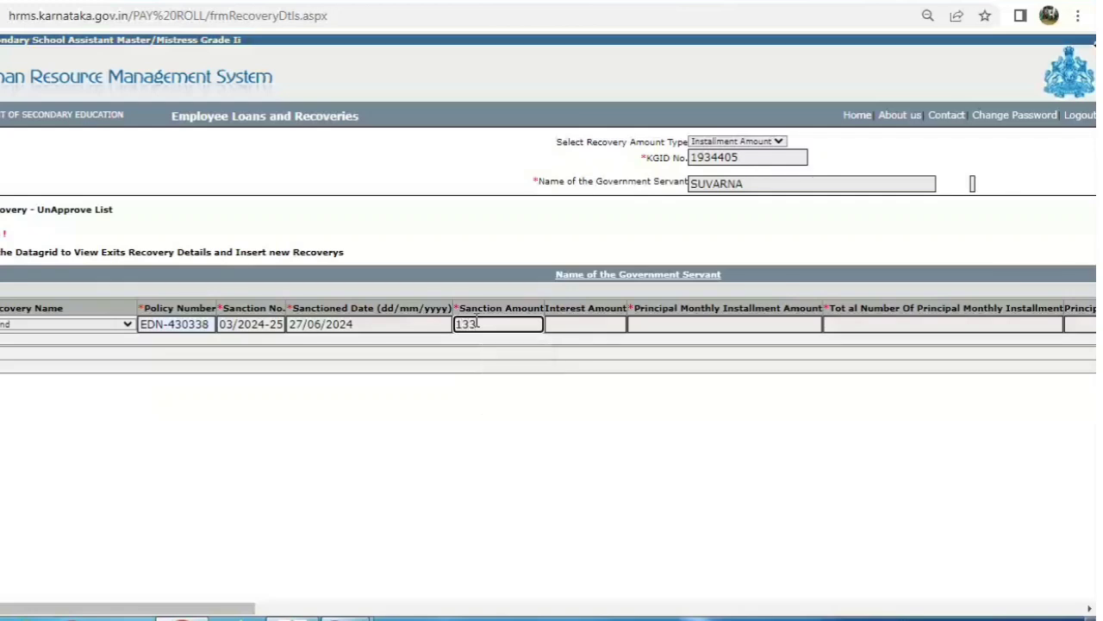
{"action": "type", "text": "400"}
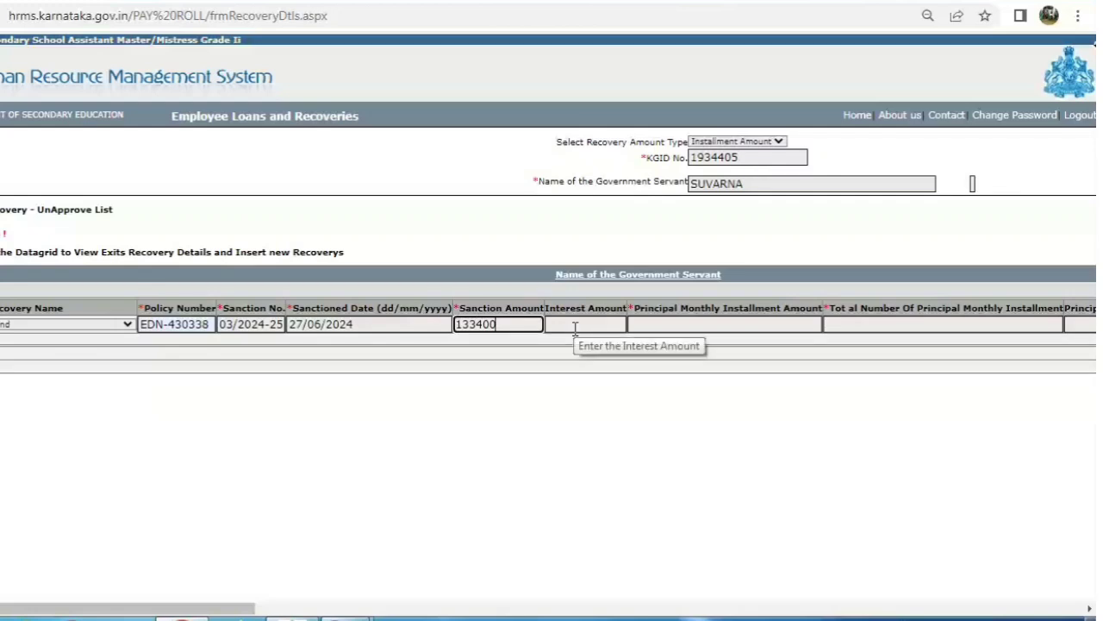
{"action": "left_click", "coordinate": [575, 327]}
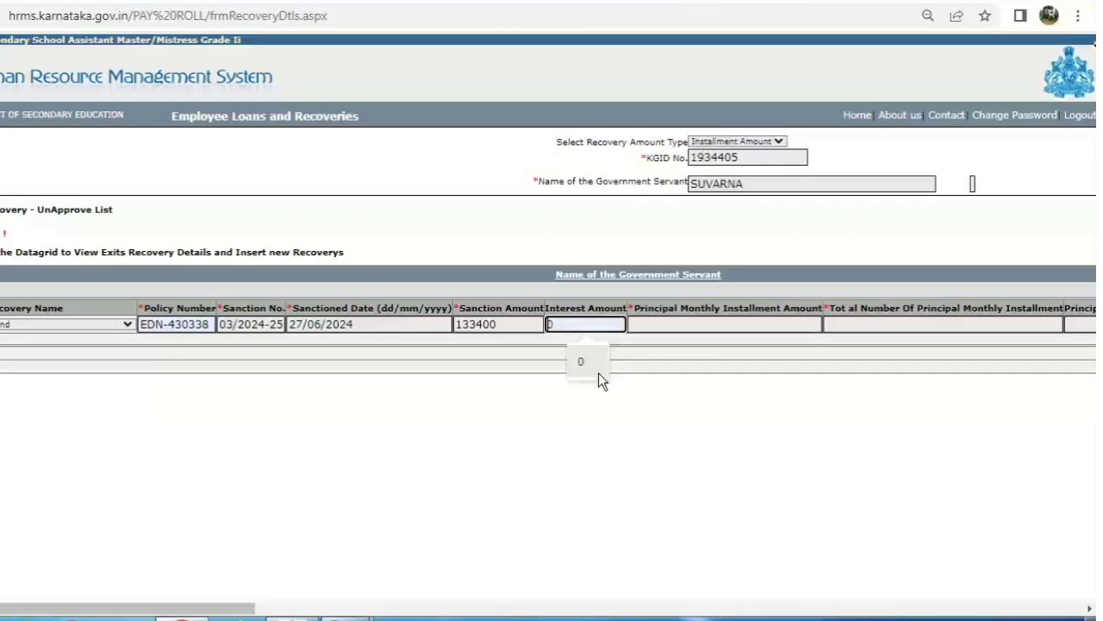
{"action": "left_click", "coordinate": [590, 361]}
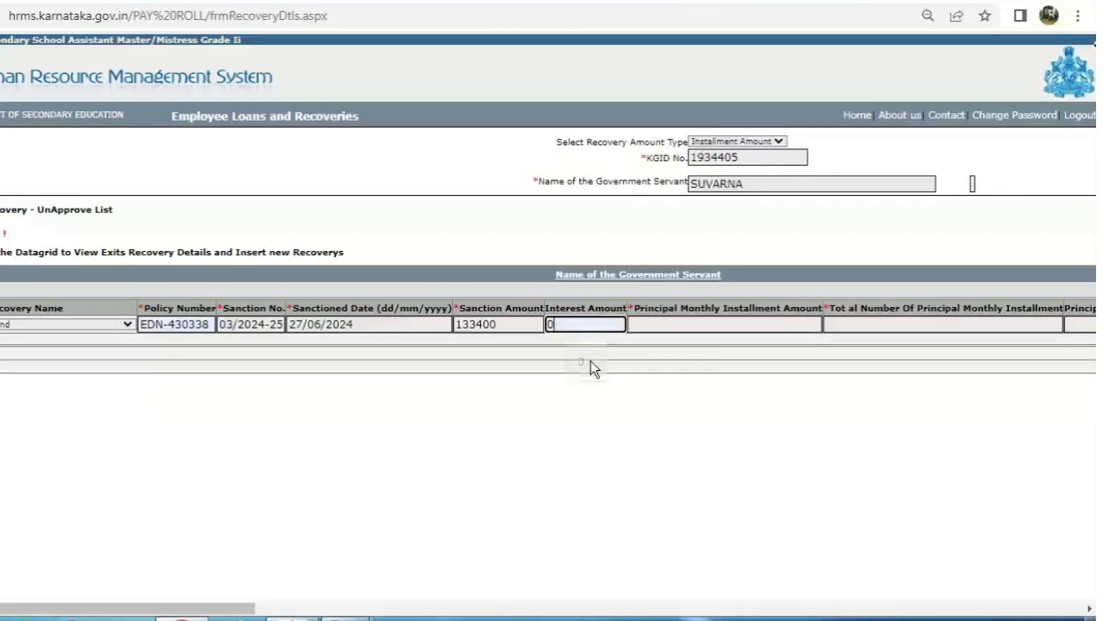
Set the principal monthly installment to 3335 with 40 total installments
{"action": "left_click", "coordinate": [645, 325]}
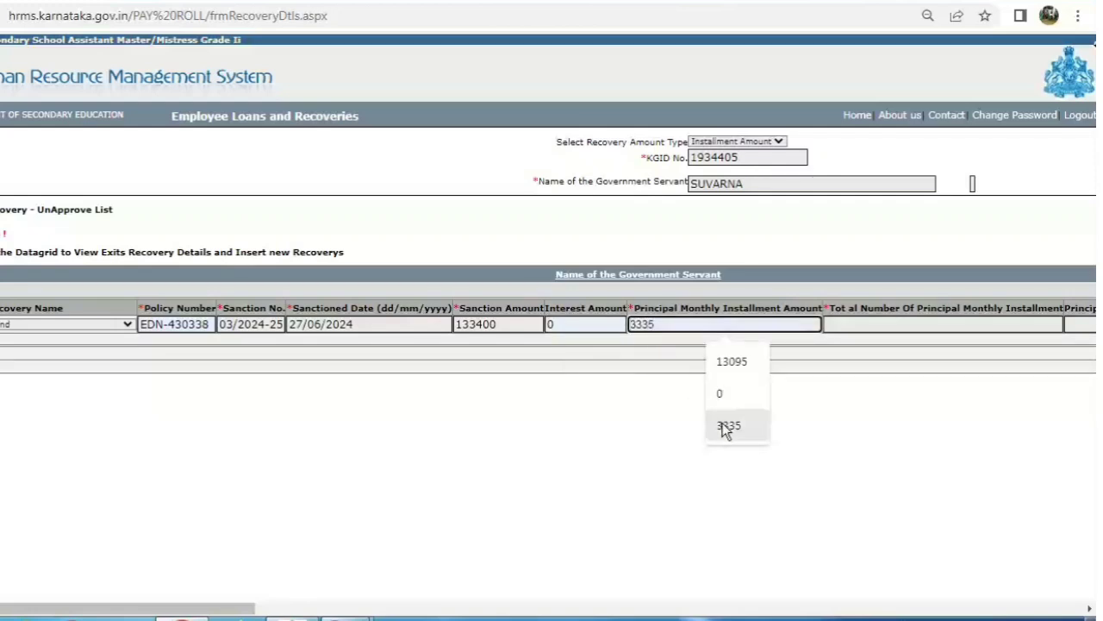
{"action": "left_click", "coordinate": [729, 426]}
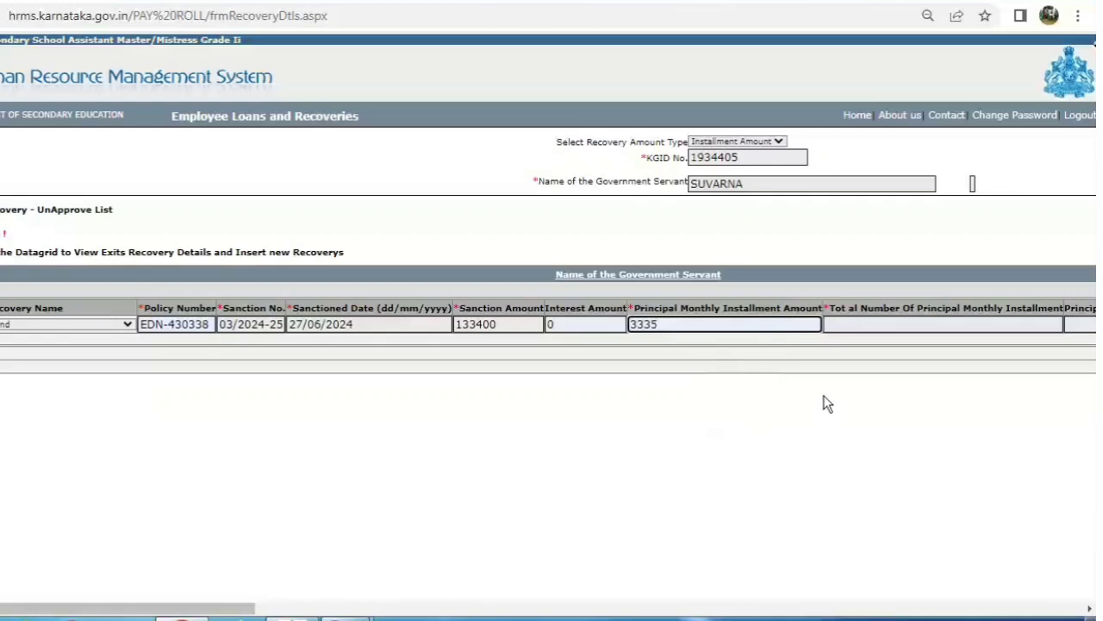
{"action": "left_click", "coordinate": [848, 325]}
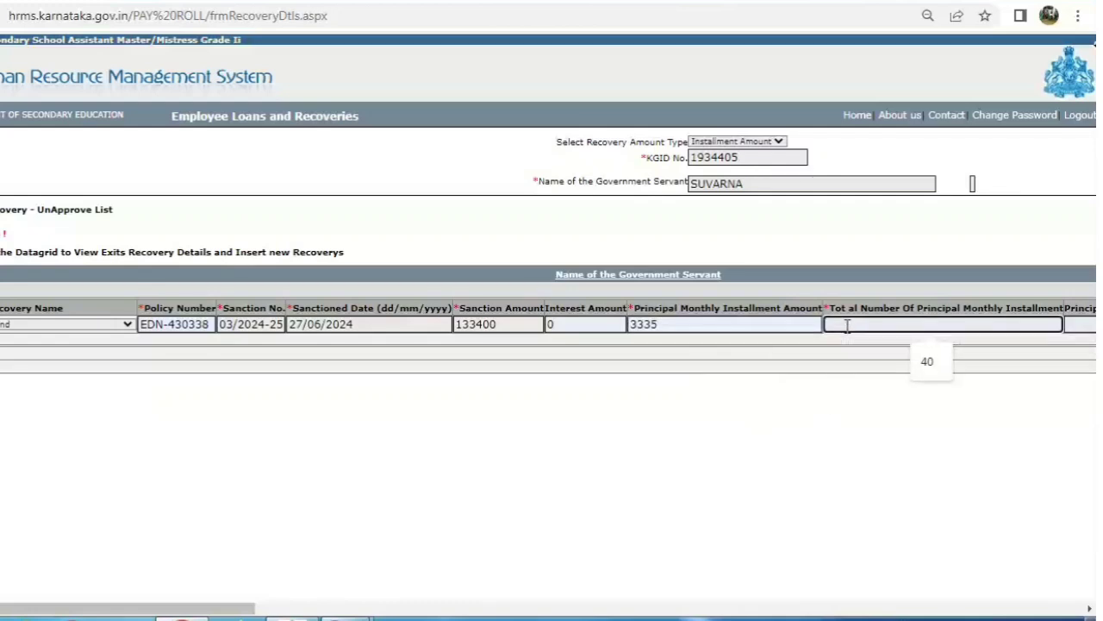
{"action": "left_click", "coordinate": [927, 362]}
{"action": "left_click", "coordinate": [881, 423]}
Set Principal Paid Installments and Cumulative Principal Amount Recovered to 0
{"action": "scroll", "coordinate": [881, 428], "scroll_direction": "right", "scroll_amount": 5}
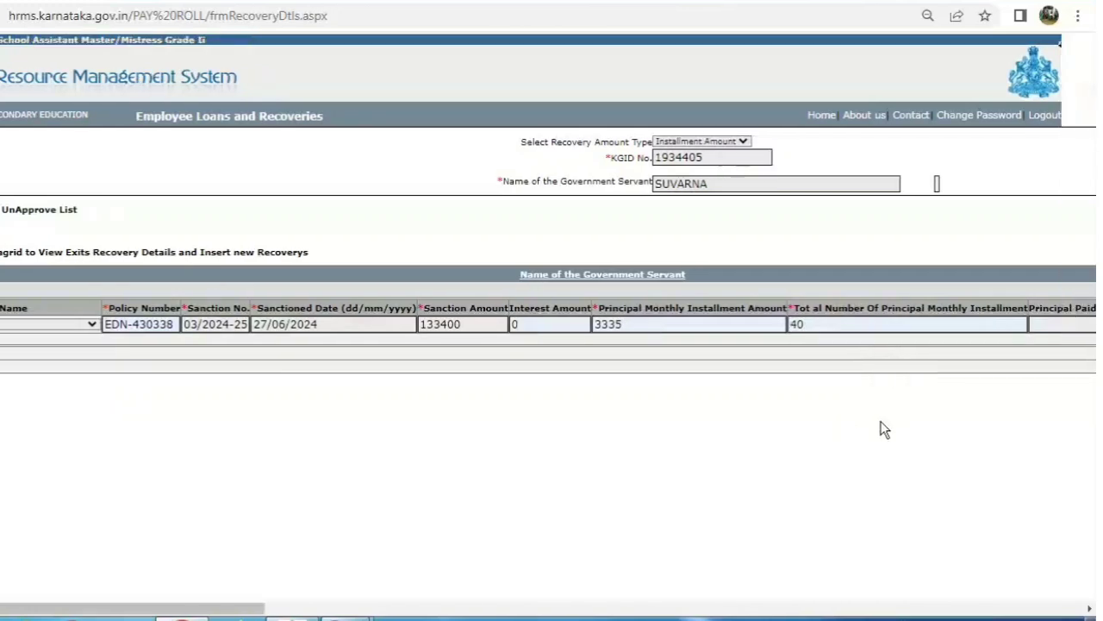
{"action": "scroll", "coordinate": [884, 428], "scroll_direction": "right", "scroll_amount": 4}
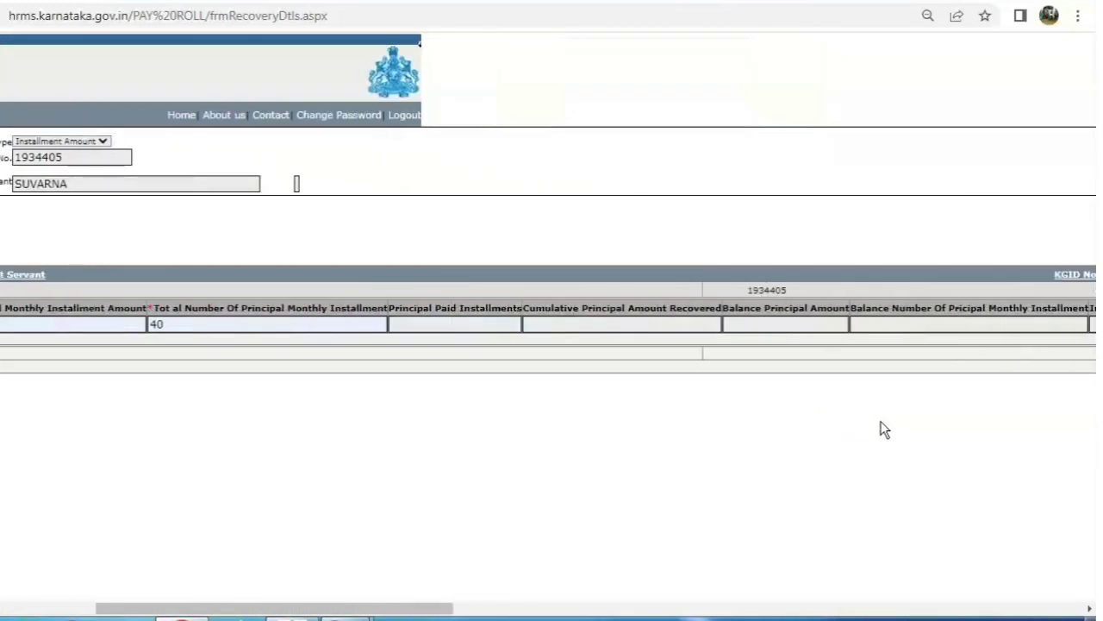
{"action": "left_click", "coordinate": [486, 325]}
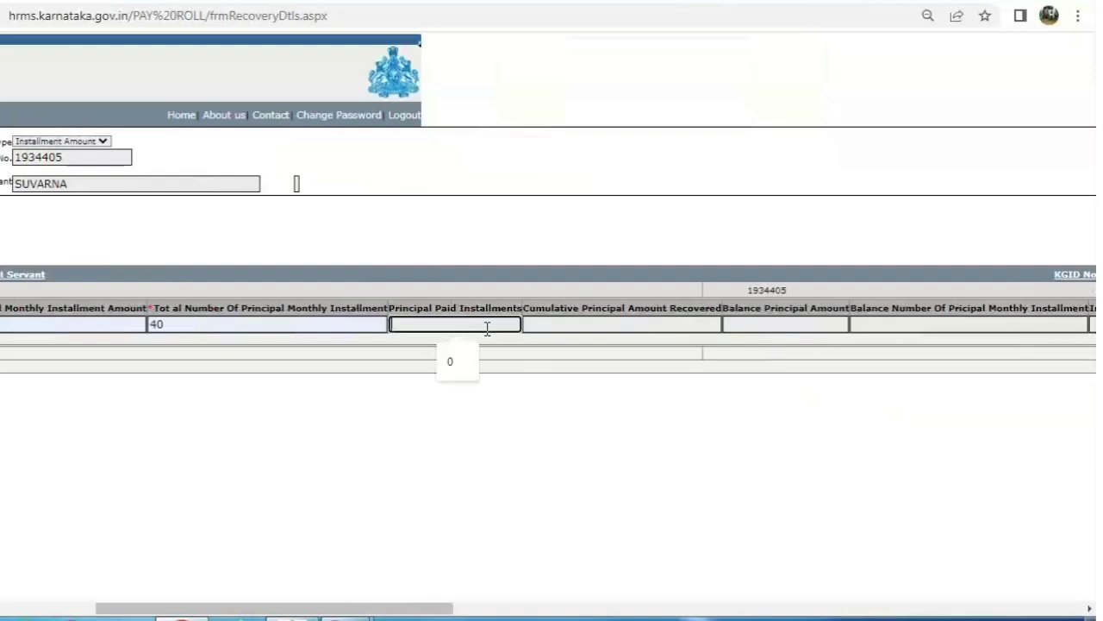
{"action": "left_click", "coordinate": [459, 369]}
{"action": "left_click", "coordinate": [562, 325]}
{"action": "left_click", "coordinate": [612, 354]}
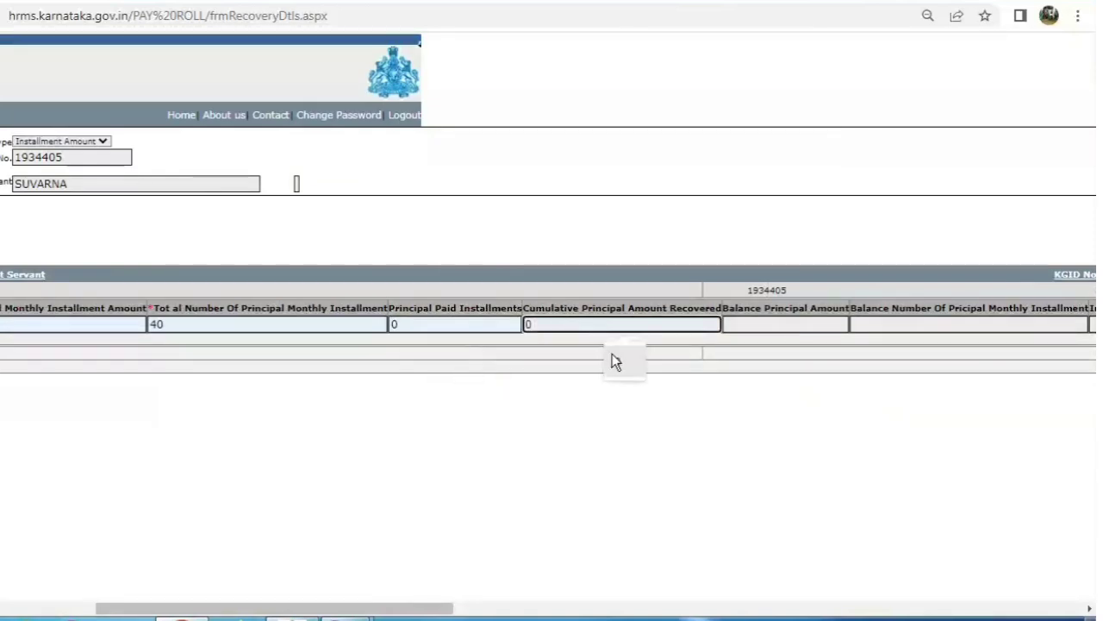
Enter balance principal amount 133400 and 40 balance installments
{"action": "left_click", "coordinate": [755, 325]}
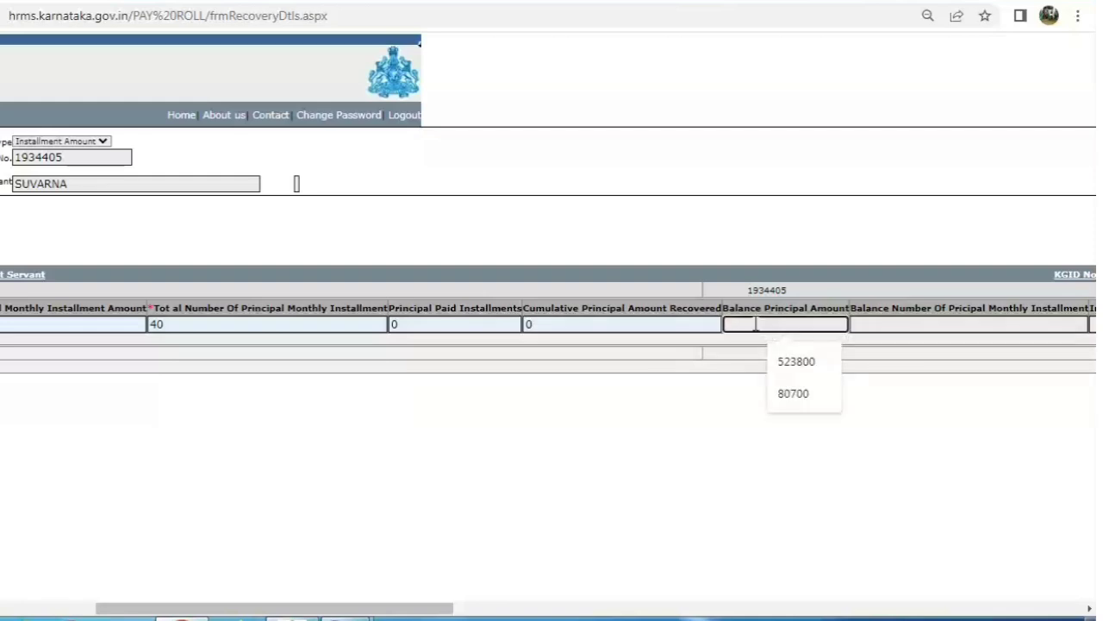
{"action": "type", "text": "133"}
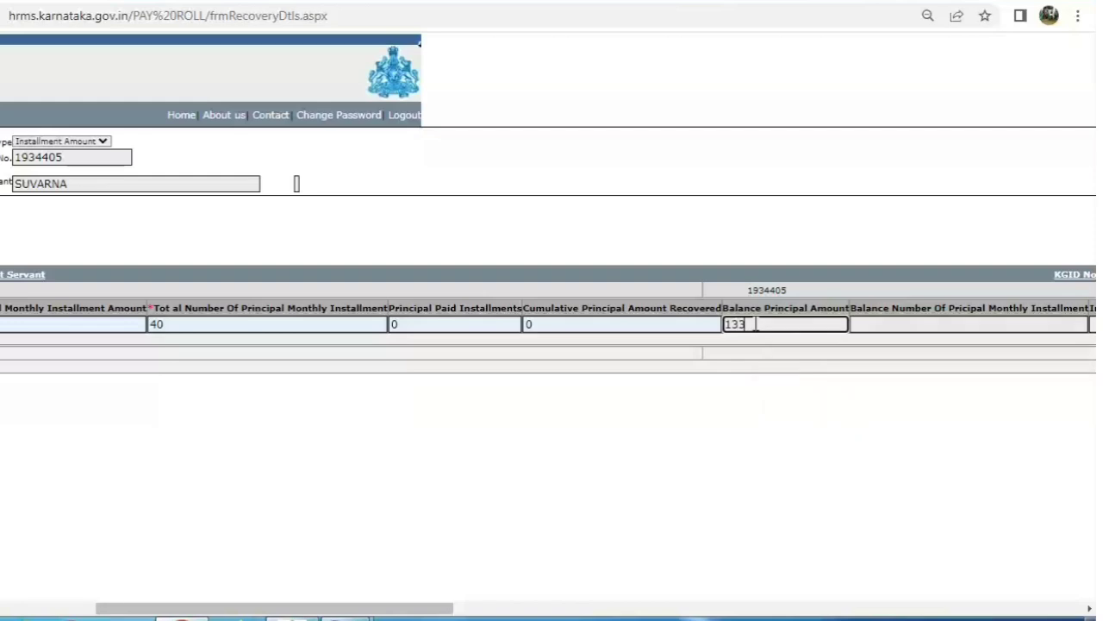
{"action": "type", "text": "400"}
{"action": "left_click", "coordinate": [862, 380]}
{"action": "left_click", "coordinate": [873, 326]}
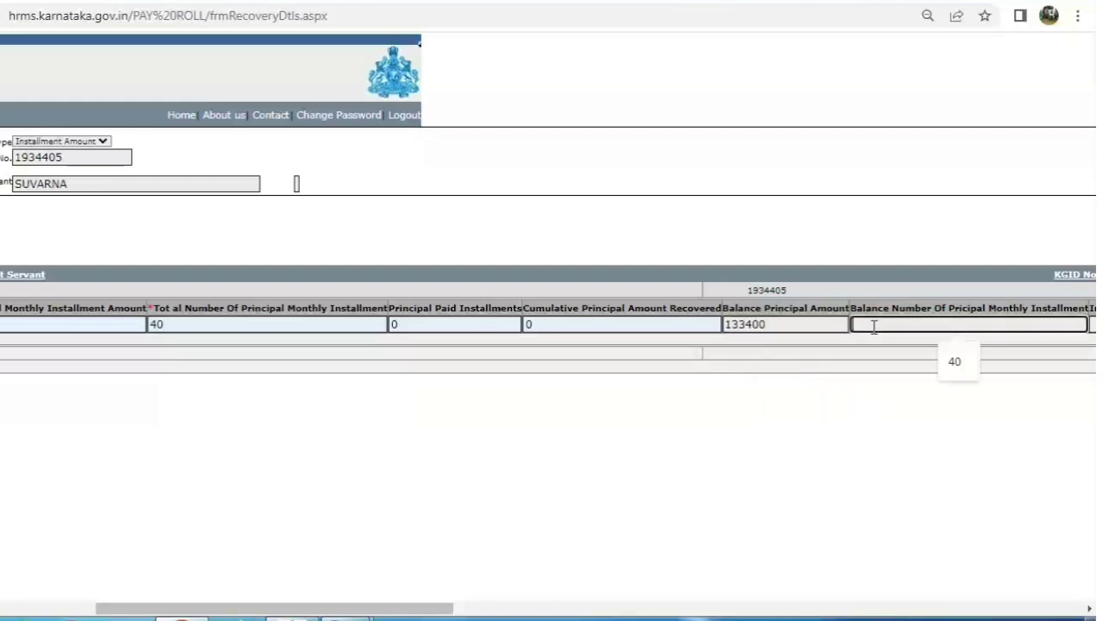
{"action": "left_click", "coordinate": [945, 357]}
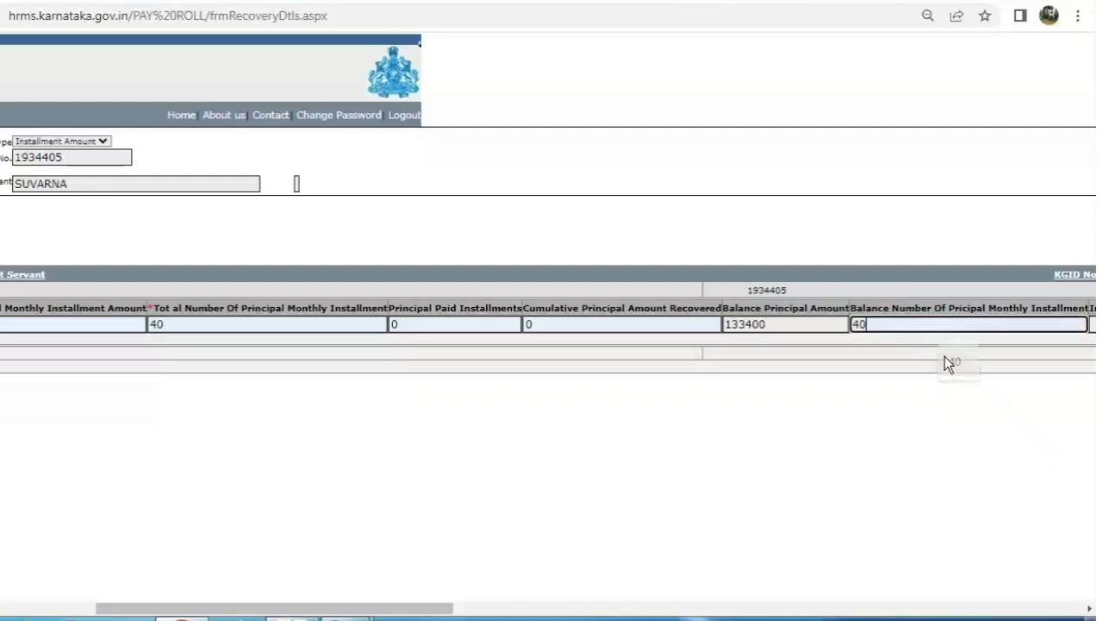
{"action": "left_click", "coordinate": [874, 457]}
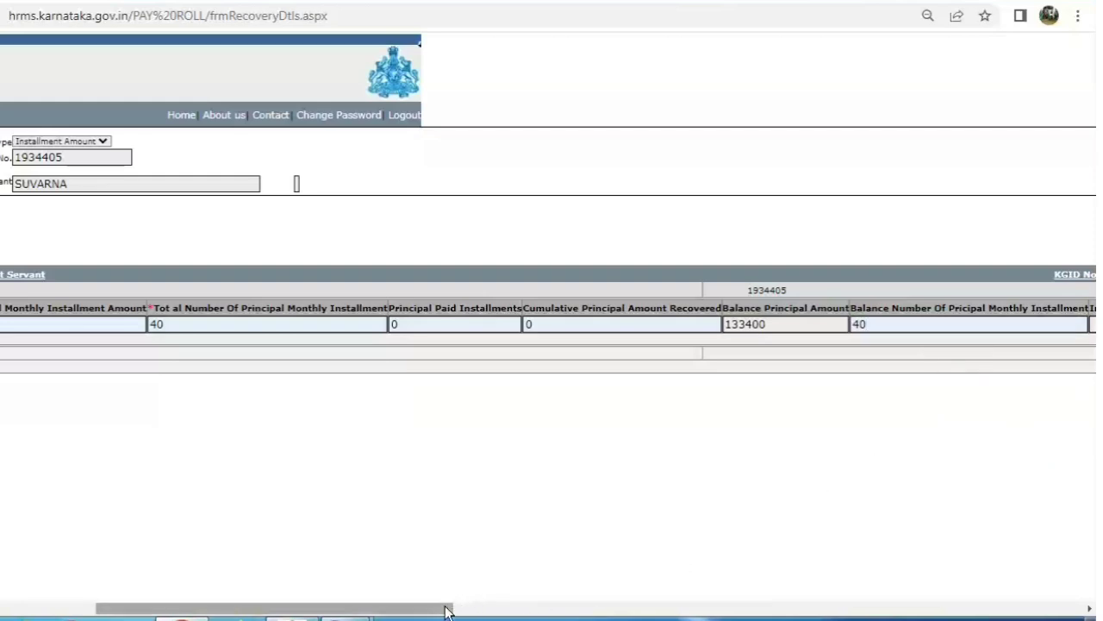
{"action": "left_click_drag", "start_coordinate": [447, 609], "coordinate": [775, 609]}
{"action": "scroll", "coordinate": [548, 442], "scroll_direction": "right", "scroll_amount": 10}
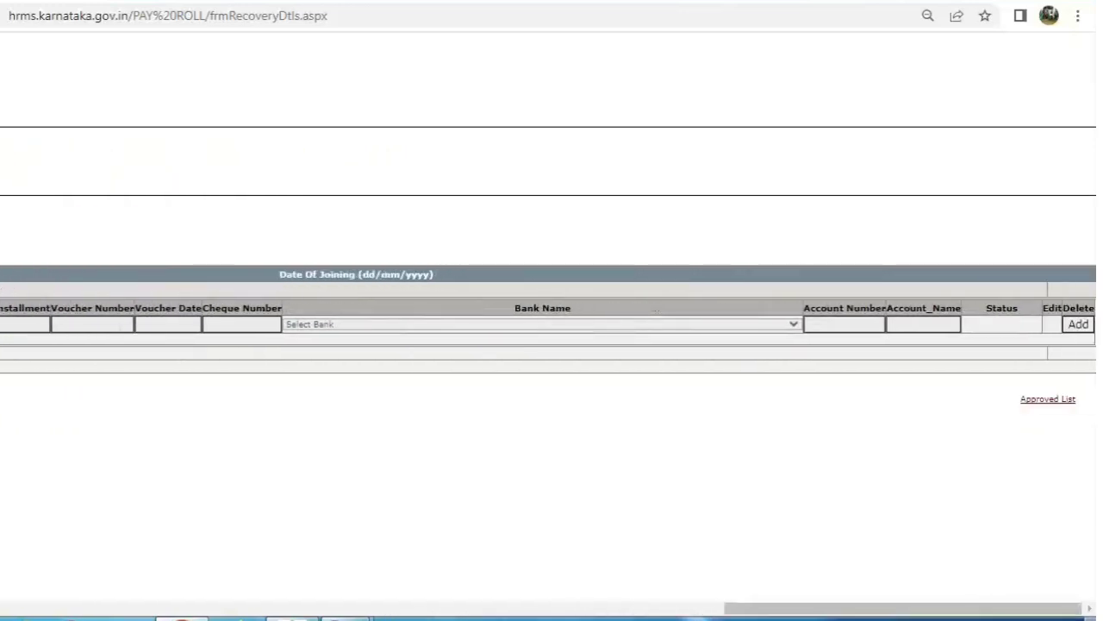
After the blank-interest warning, set interest monthly installment, total and paid interest installments to 0
{"action": "left_click", "coordinate": [1081, 328]}
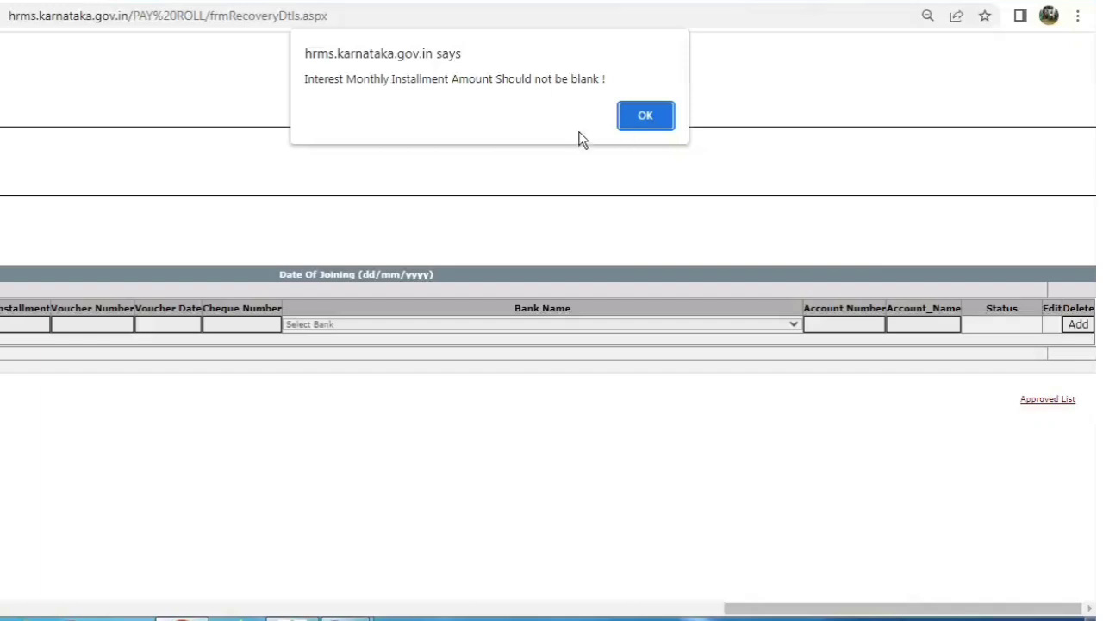
{"action": "left_click", "coordinate": [640, 121]}
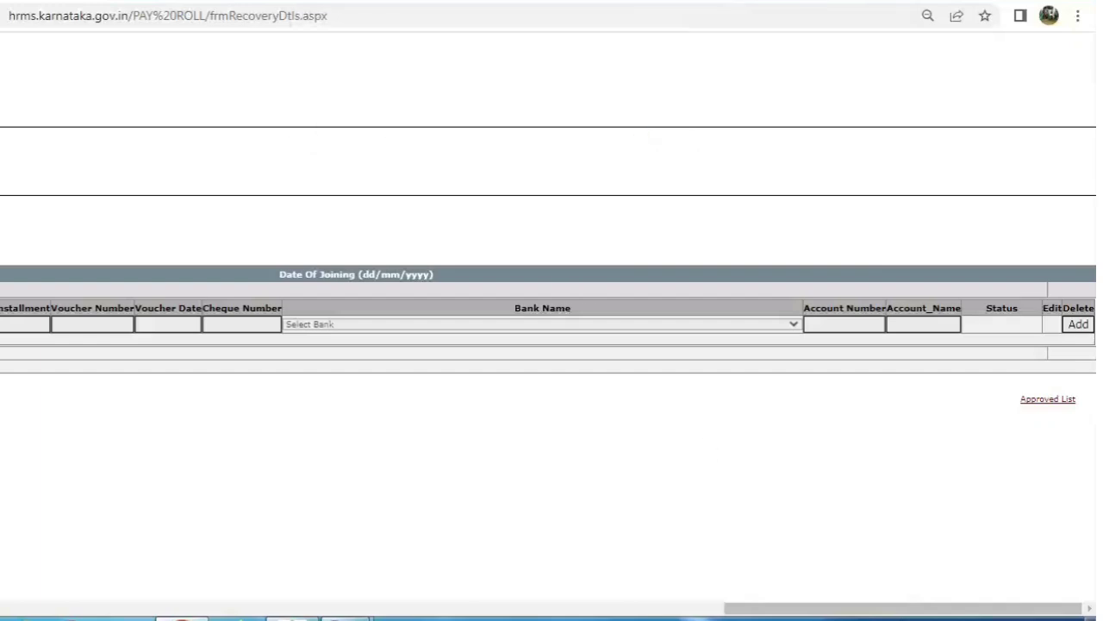
{"action": "left_click_drag", "start_coordinate": [771, 608], "coordinate": [301, 601]}
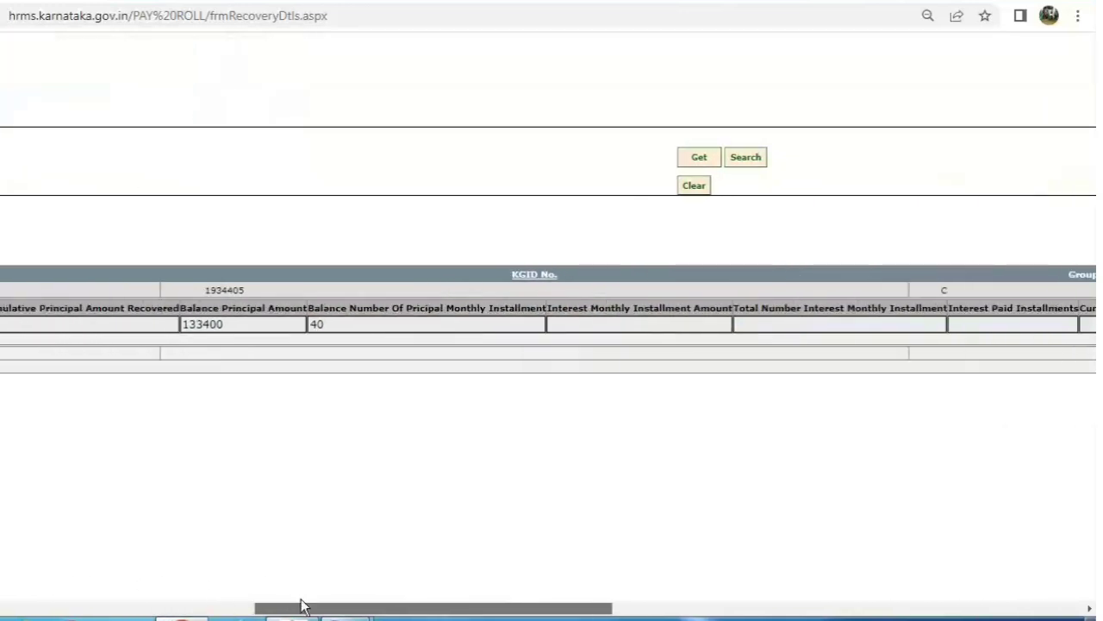
{"action": "left_click", "coordinate": [561, 323]}
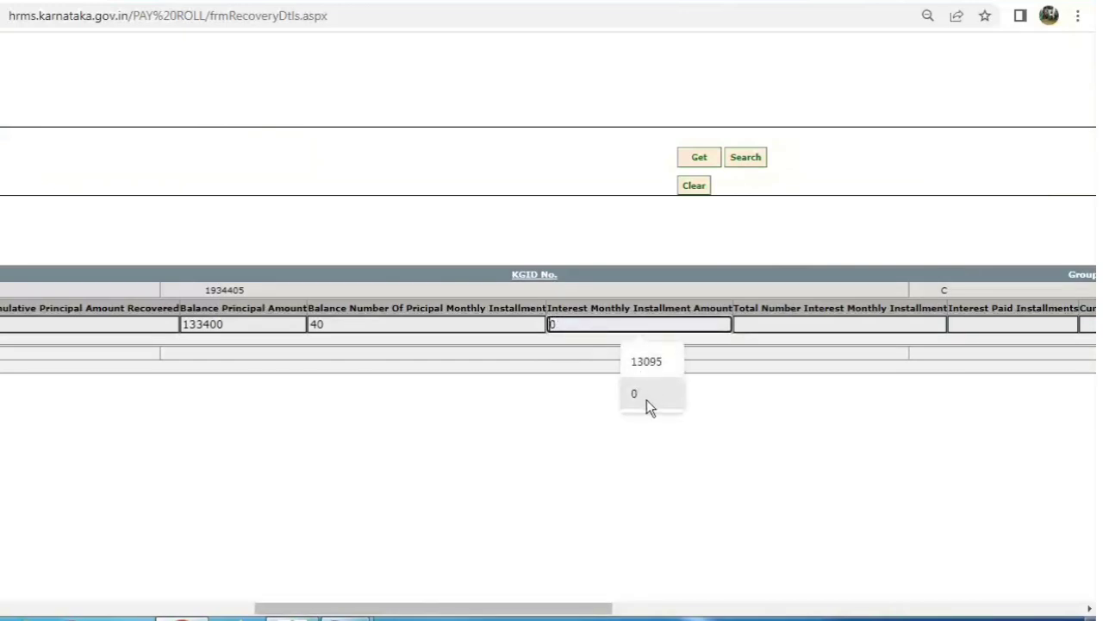
{"action": "left_click", "coordinate": [645, 398]}
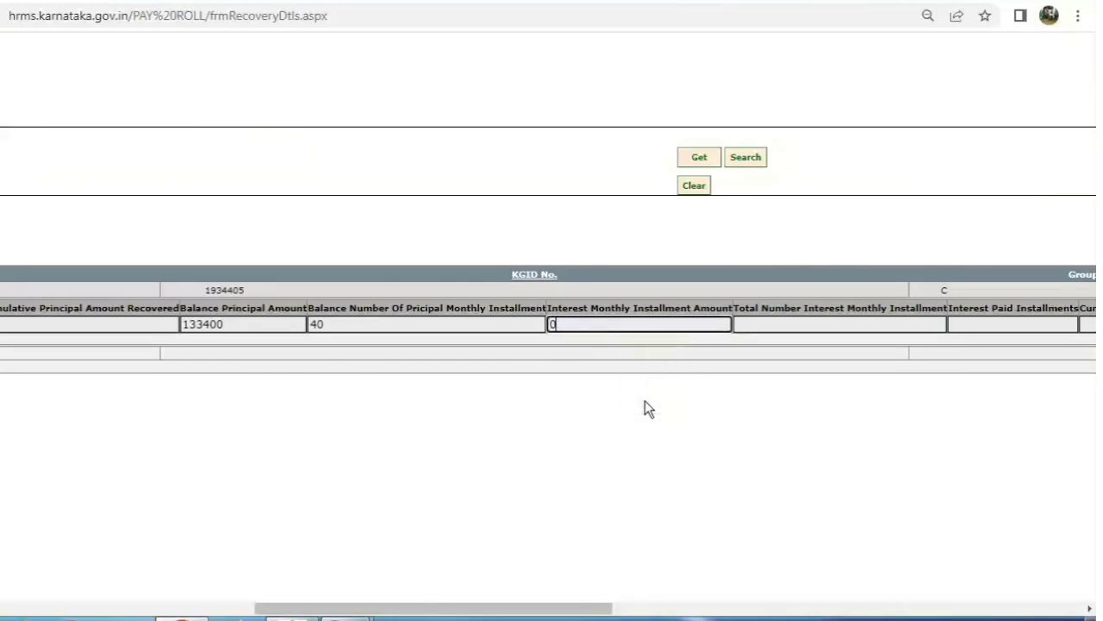
{"action": "left_click", "coordinate": [757, 324]}
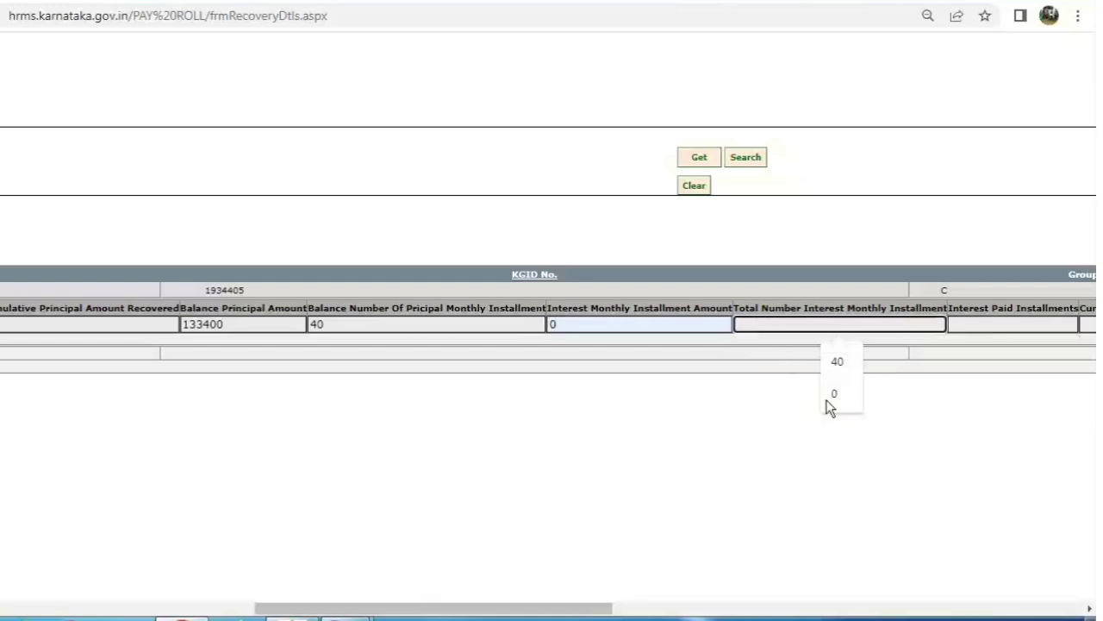
{"action": "left_click", "coordinate": [834, 397]}
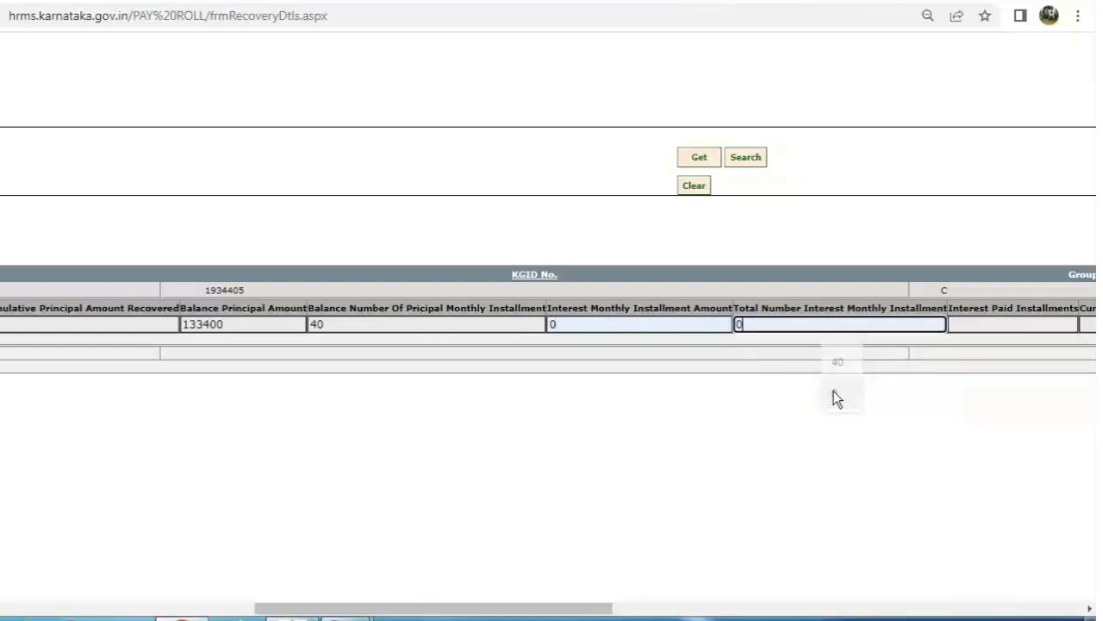
{"action": "left_click", "coordinate": [970, 324]}
{"action": "left_click", "coordinate": [1007, 366]}
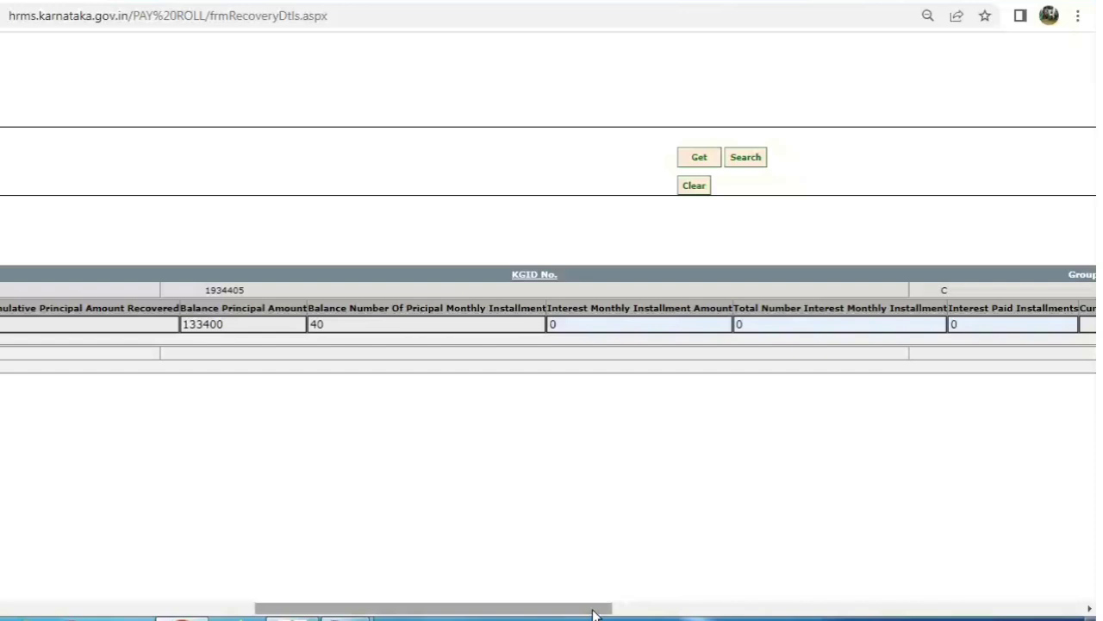
Set cumulative interest recovered, balance interest amount and balance interest installments to 0
{"action": "left_click_drag", "start_coordinate": [595, 610], "coordinate": [810, 614]}
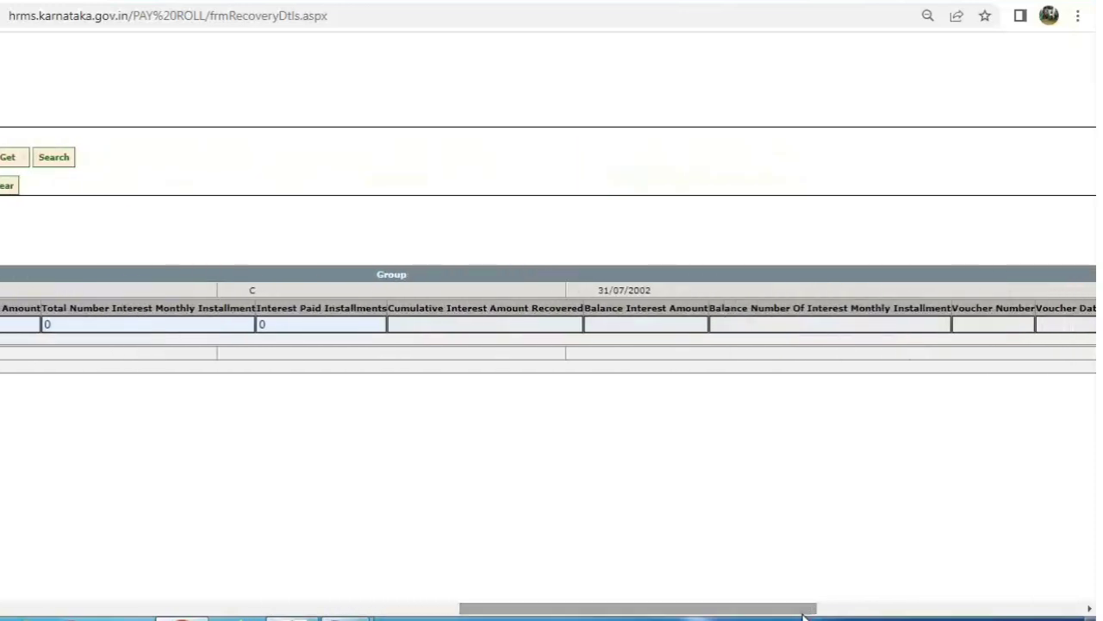
{"action": "left_click", "coordinate": [532, 321]}
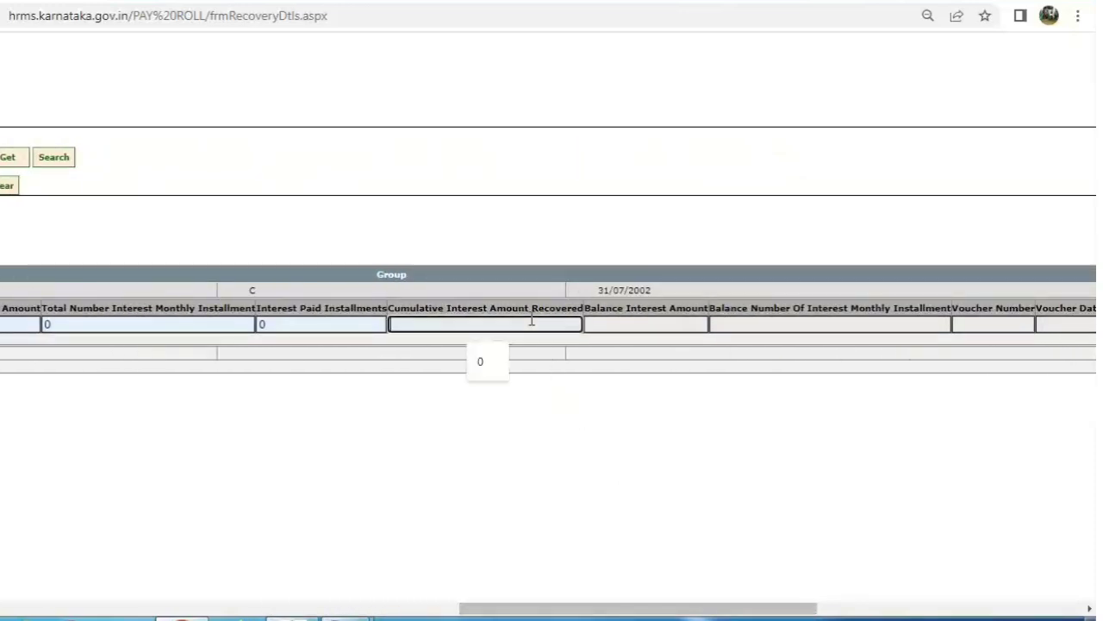
{"action": "left_click", "coordinate": [497, 360]}
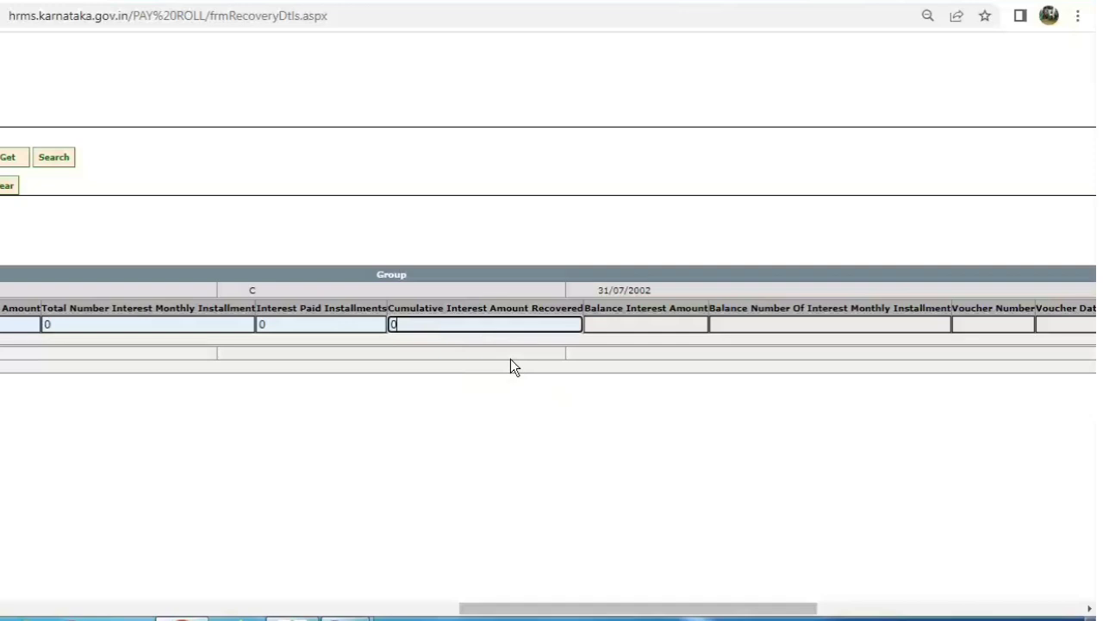
{"action": "left_click", "coordinate": [615, 325]}
{"action": "left_click", "coordinate": [646, 363]}
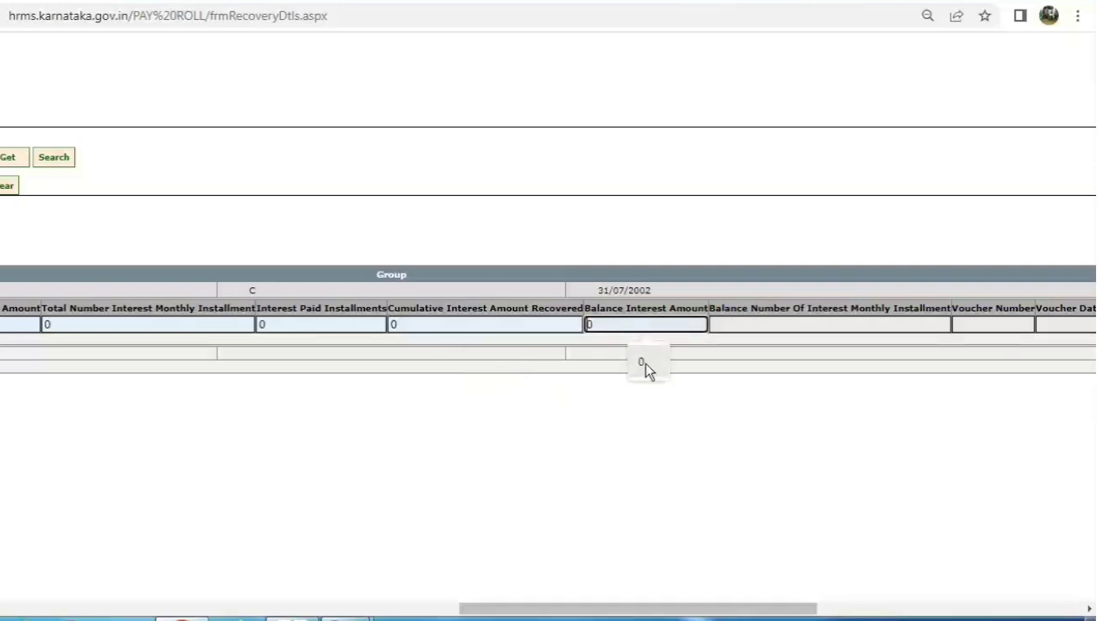
{"action": "left_click_drag", "start_coordinate": [694, 609], "coordinate": [795, 609]}
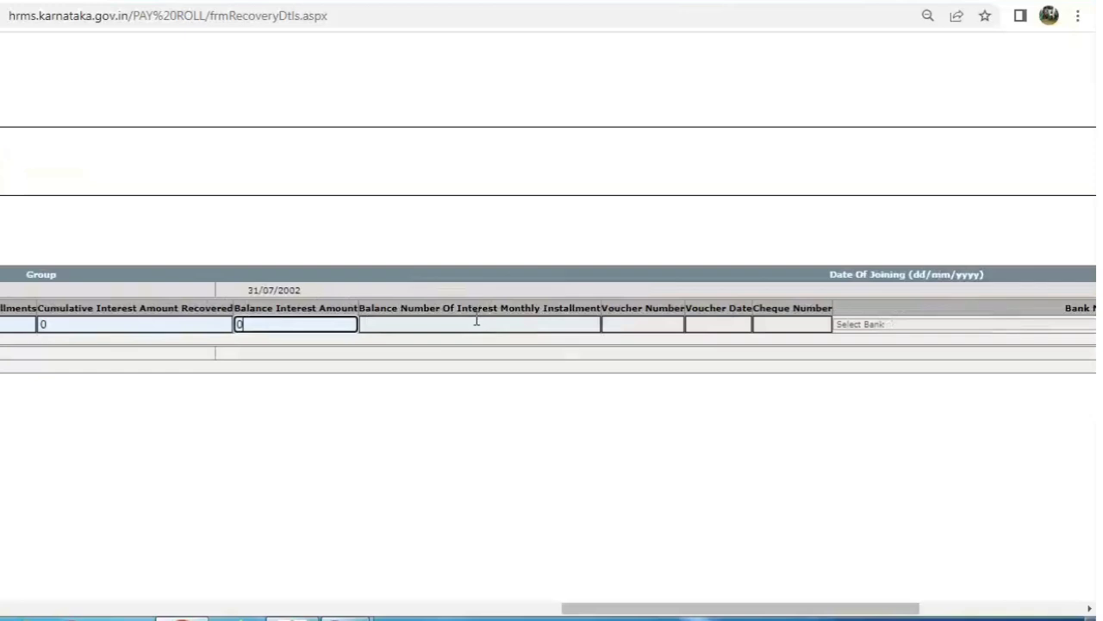
{"action": "left_click", "coordinate": [475, 322]}
{"action": "left_click", "coordinate": [473, 362]}
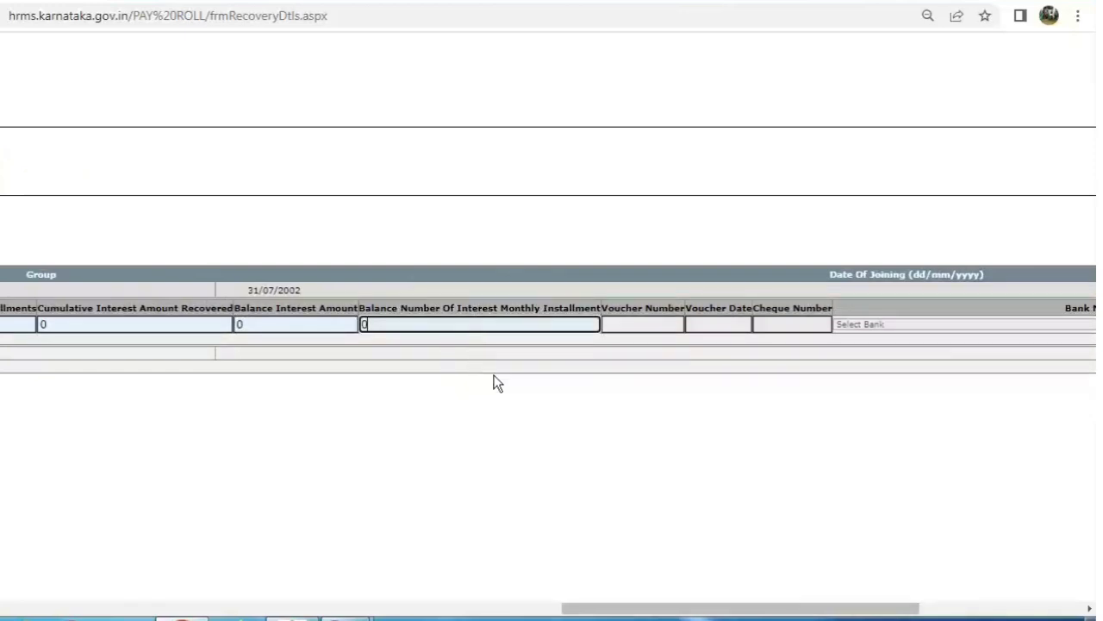
{"action": "left_click_drag", "start_coordinate": [694, 610], "coordinate": [870, 614]}
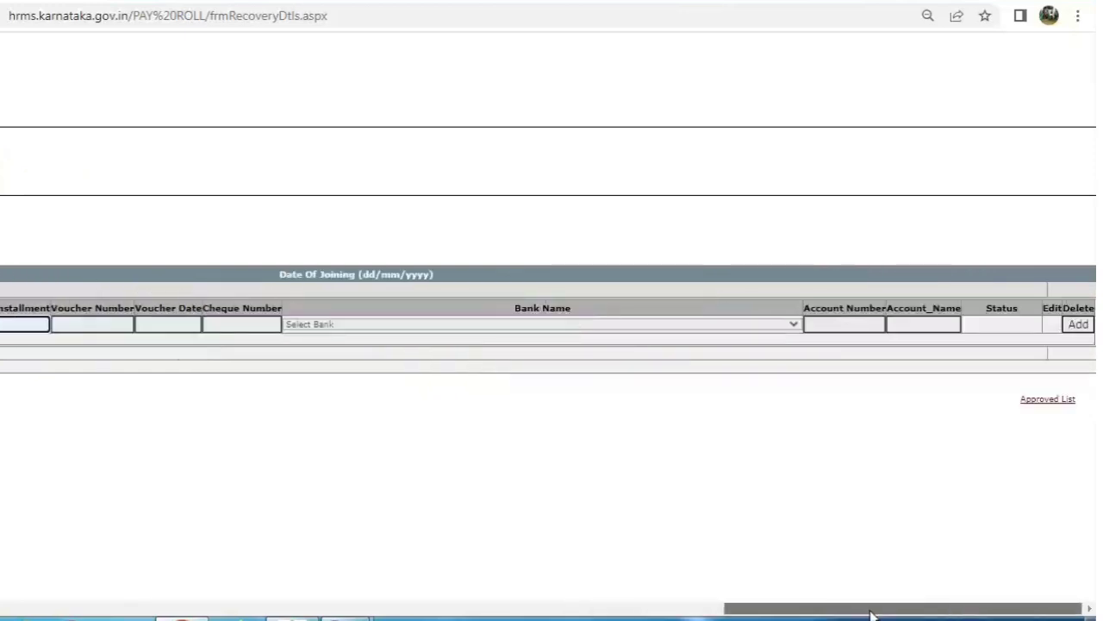
After the blank voucher number warning, fill in voucher number 1234
{"action": "left_click", "coordinate": [1079, 325]}
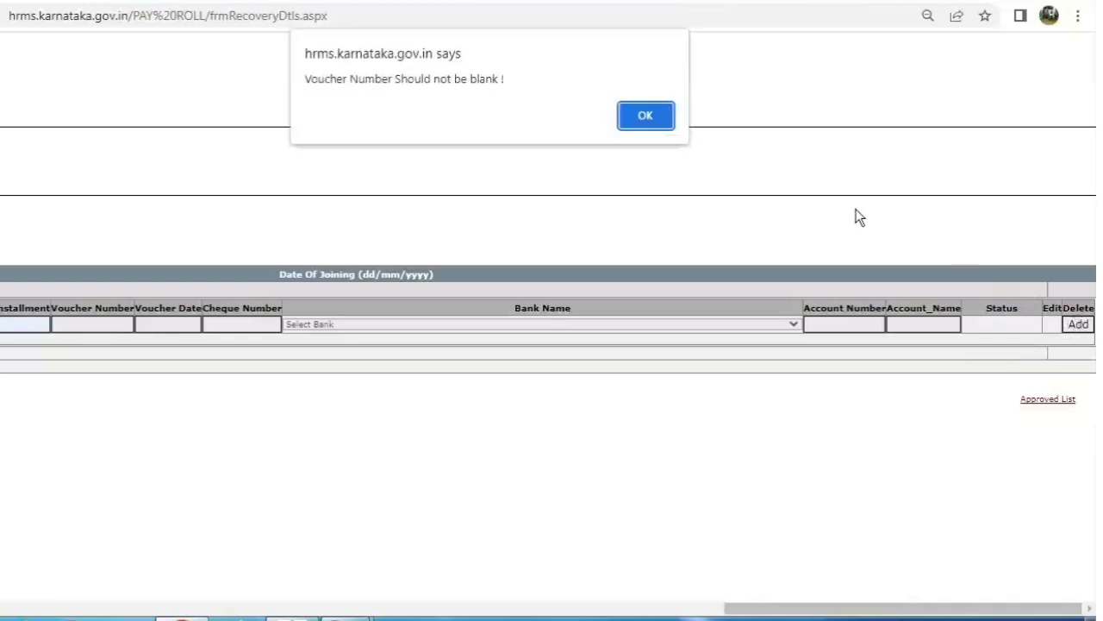
{"action": "left_click", "coordinate": [655, 110]}
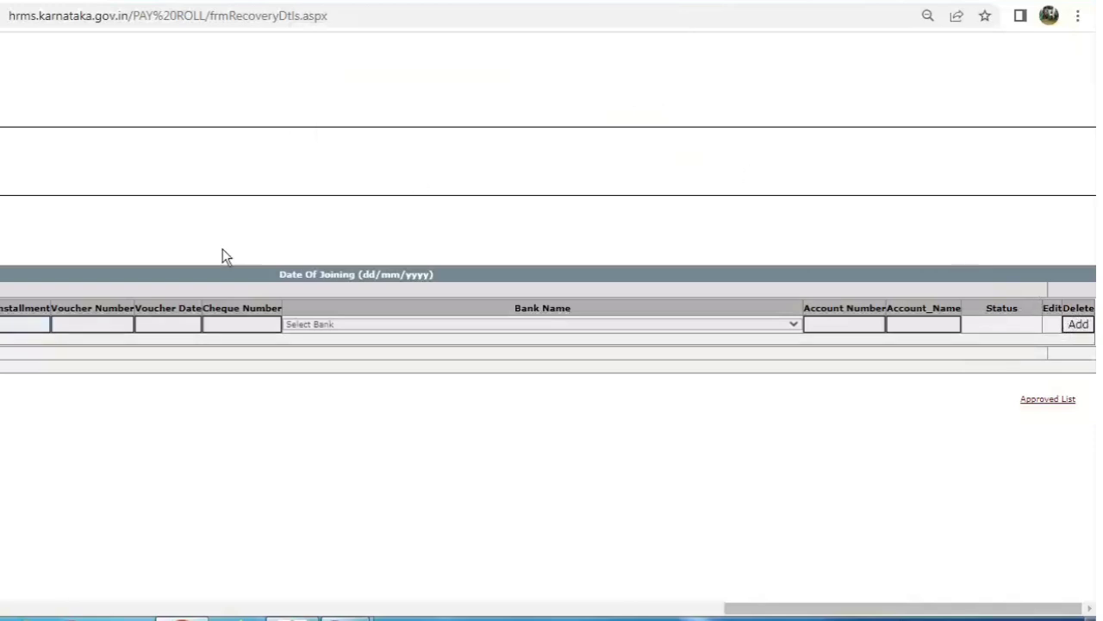
{"action": "left_click", "coordinate": [116, 324]}
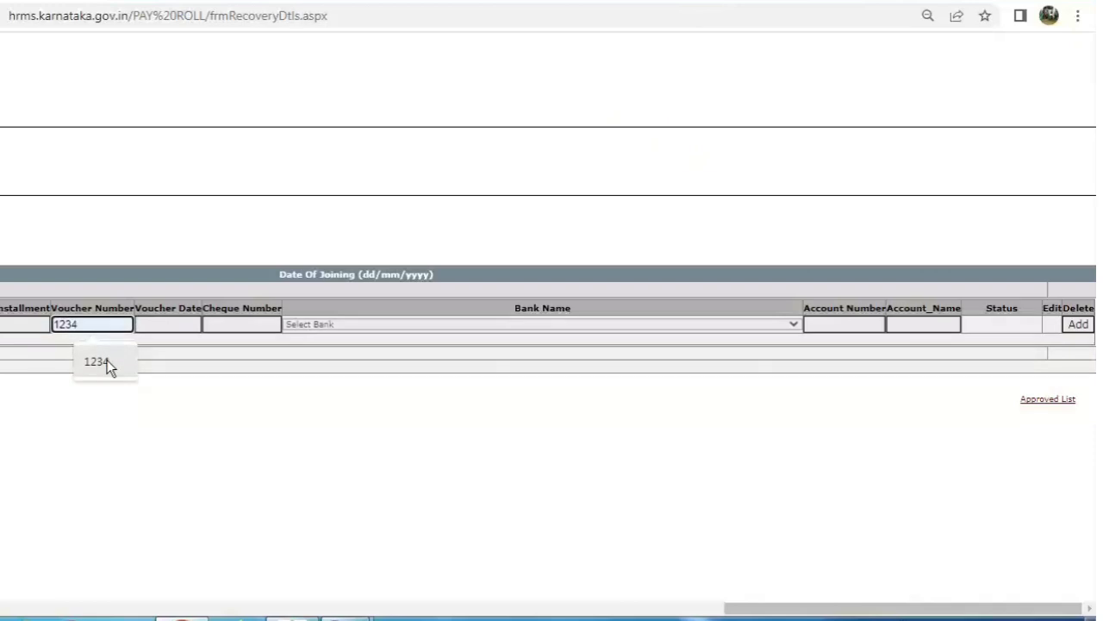
{"action": "left_click", "coordinate": [107, 360]}
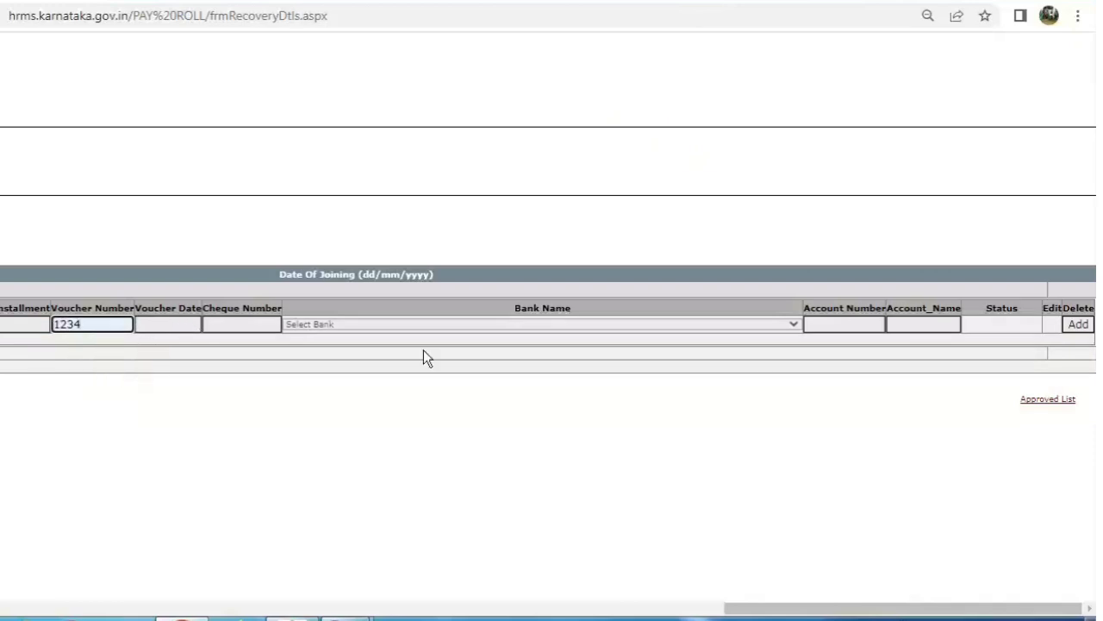
Set the voucher date to 27/06/2024 and save the recovery row
{"action": "left_click", "coordinate": [1073, 331]}
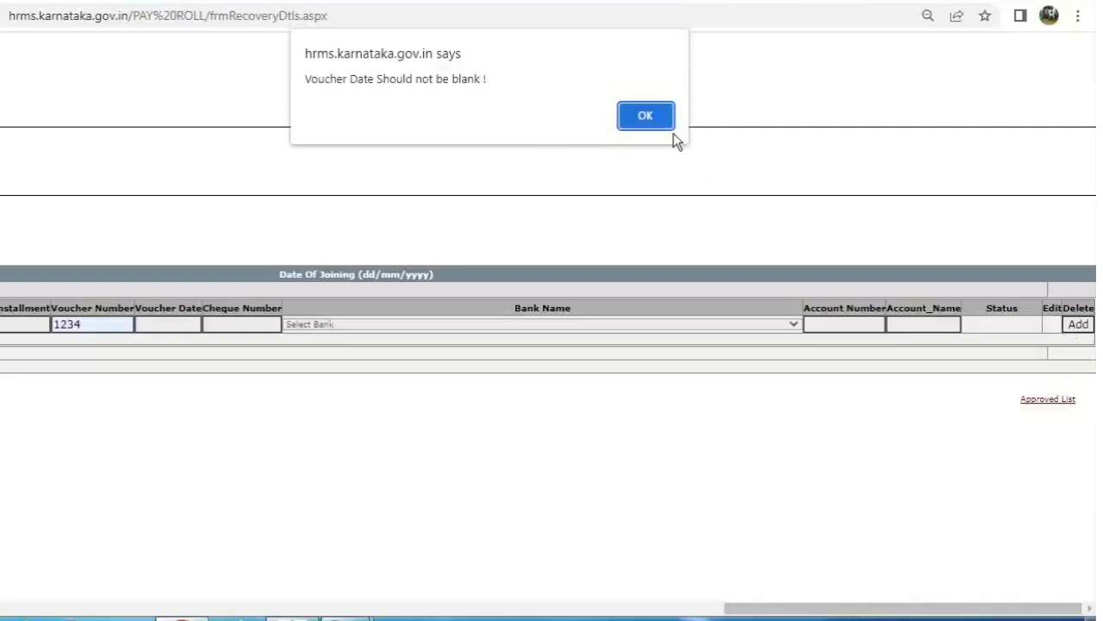
{"action": "key", "text": "Return"}
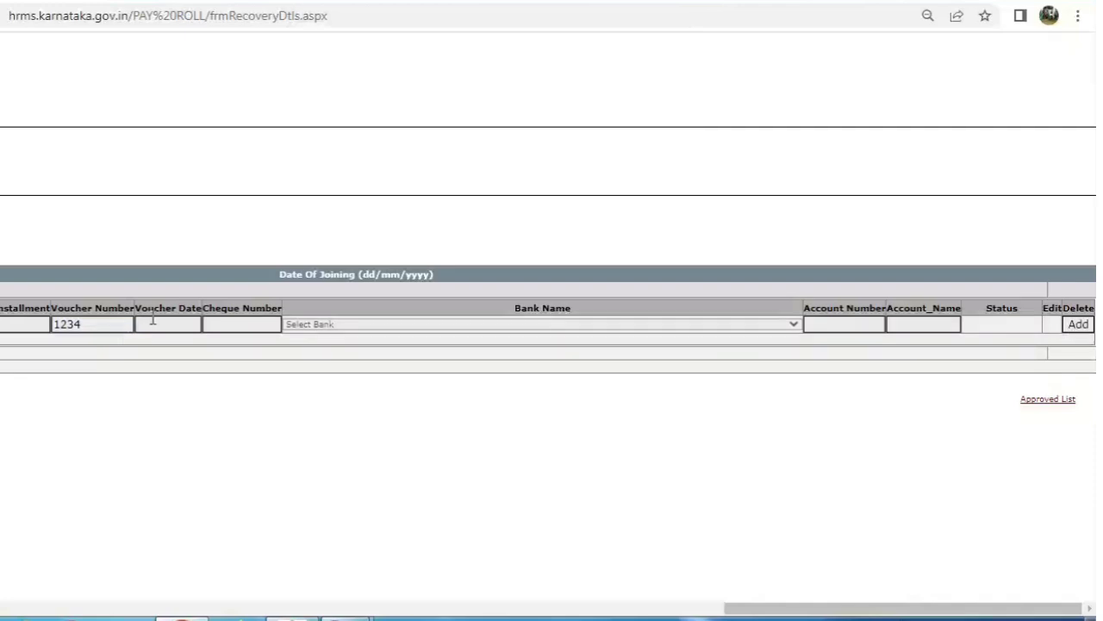
{"action": "left_click", "coordinate": [153, 321]}
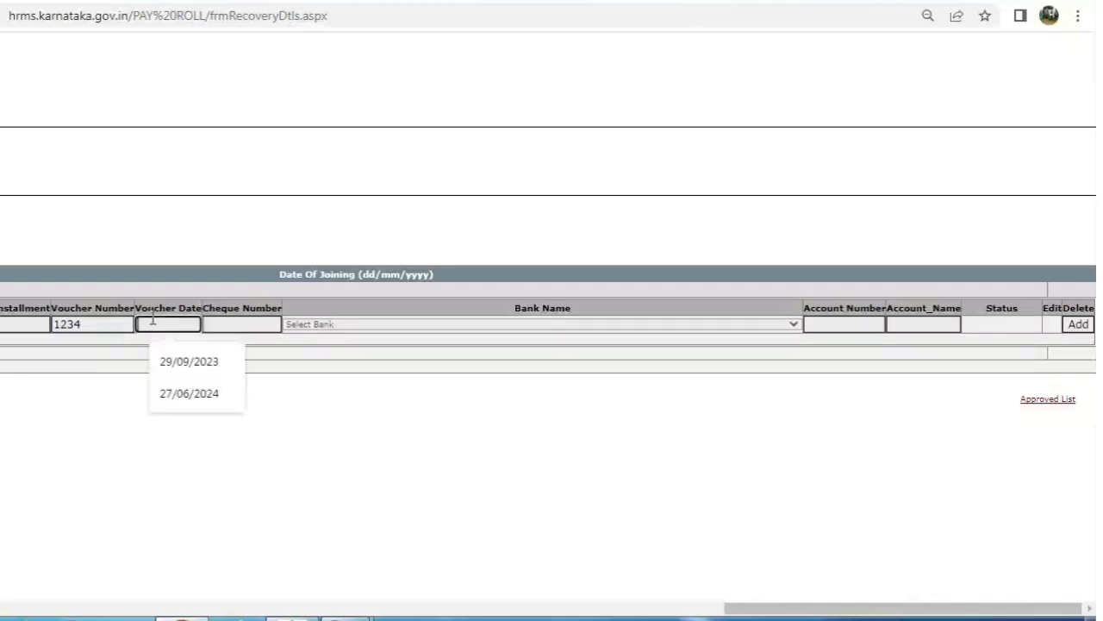
{"action": "left_click", "coordinate": [180, 399]}
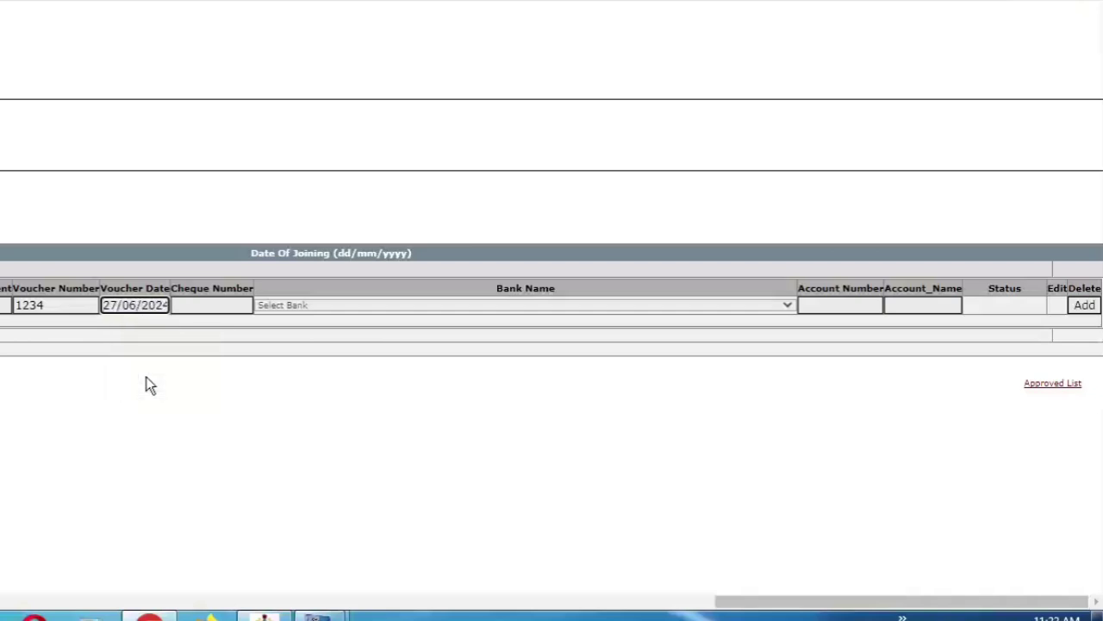
{"action": "left_click", "coordinate": [1087, 308]}
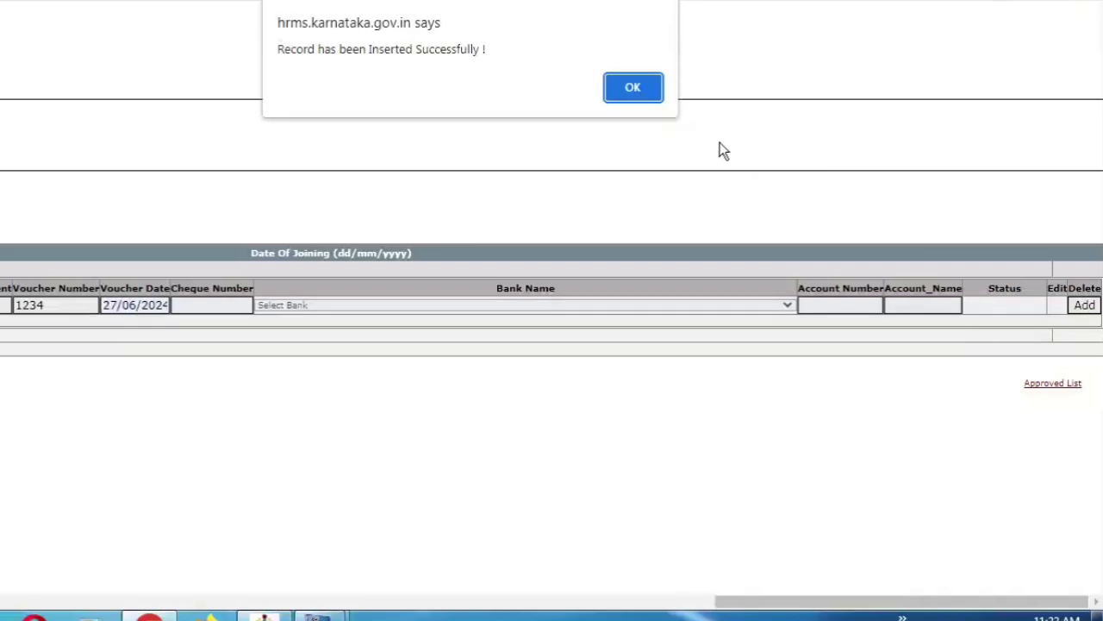
Acknowledge the insert success and scroll the grid to review the new UnApprove row
{"action": "left_click", "coordinate": [634, 89]}
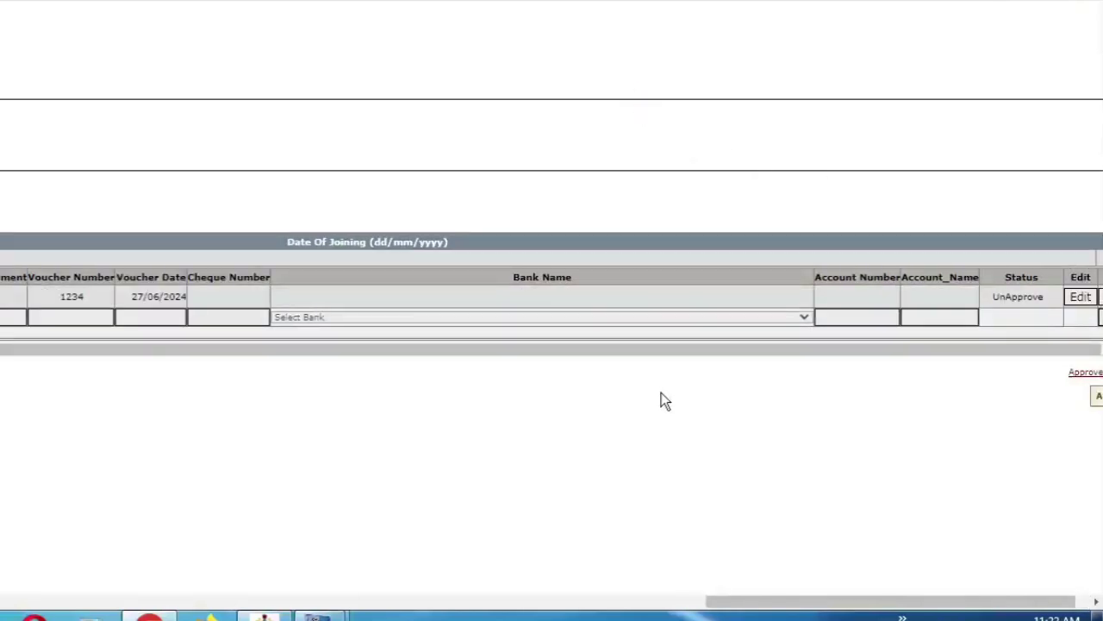
{"action": "left_click_drag", "start_coordinate": [717, 602], "coordinate": [893, 608]}
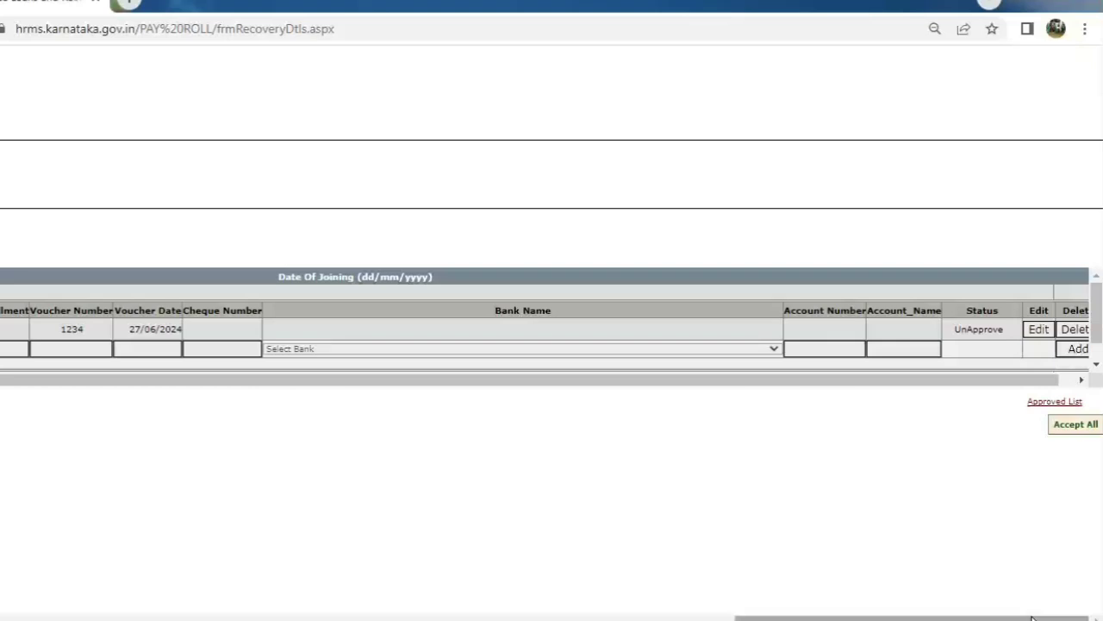
{"action": "left_click_drag", "start_coordinate": [1030, 617], "coordinate": [136, 577]}
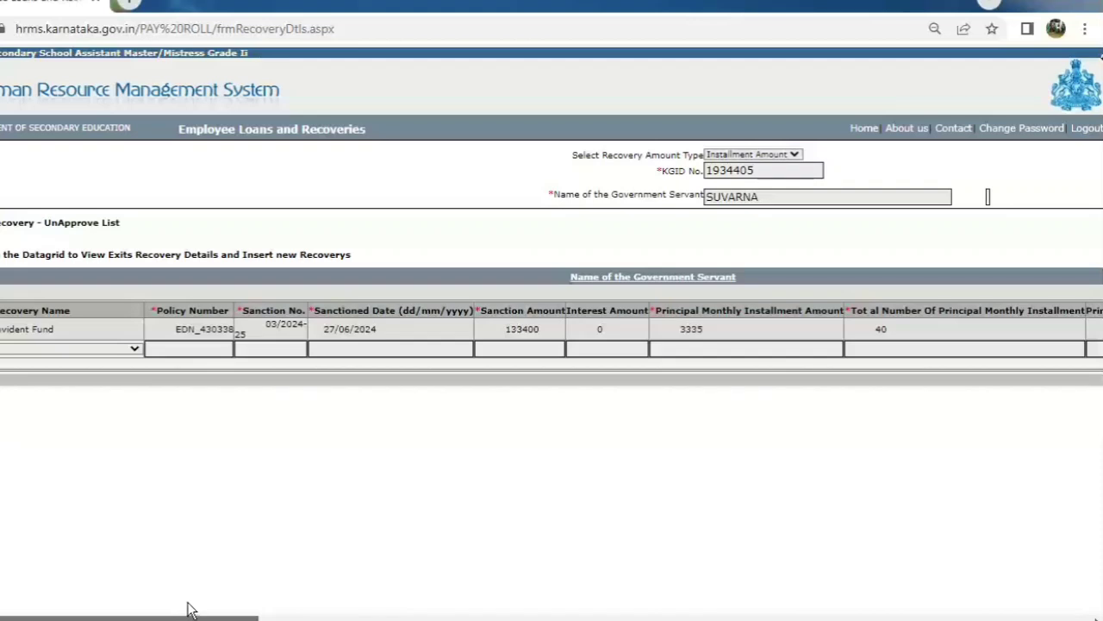
{"action": "left_click_drag", "start_coordinate": [190, 610], "coordinate": [1038, 611]}
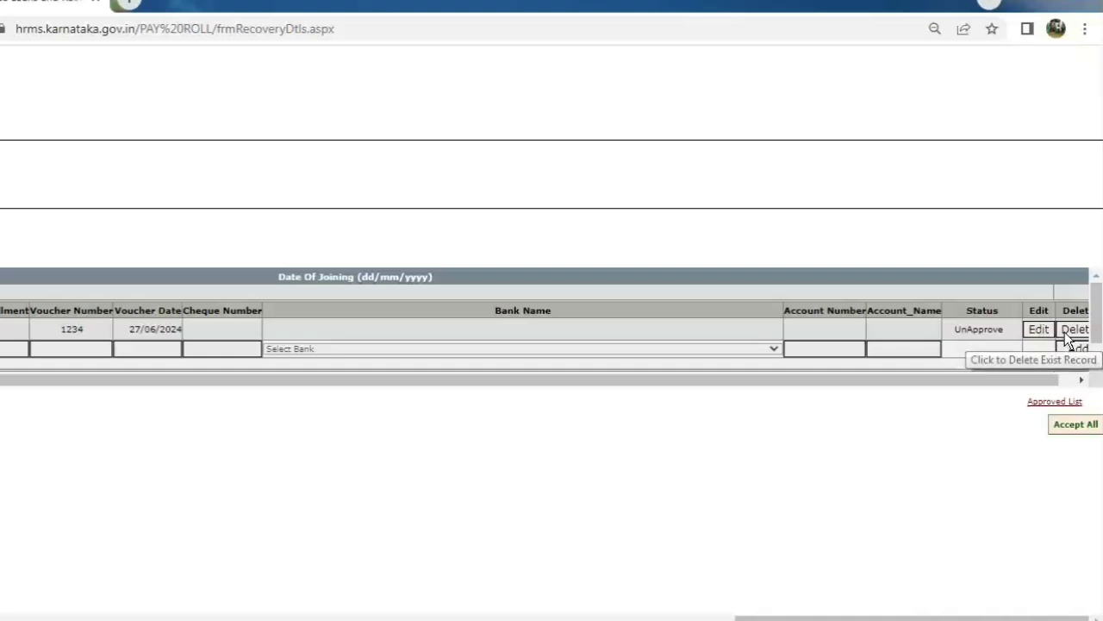
Accept All pending recovery records and confirm the approval
{"action": "left_click", "coordinate": [1063, 425]}
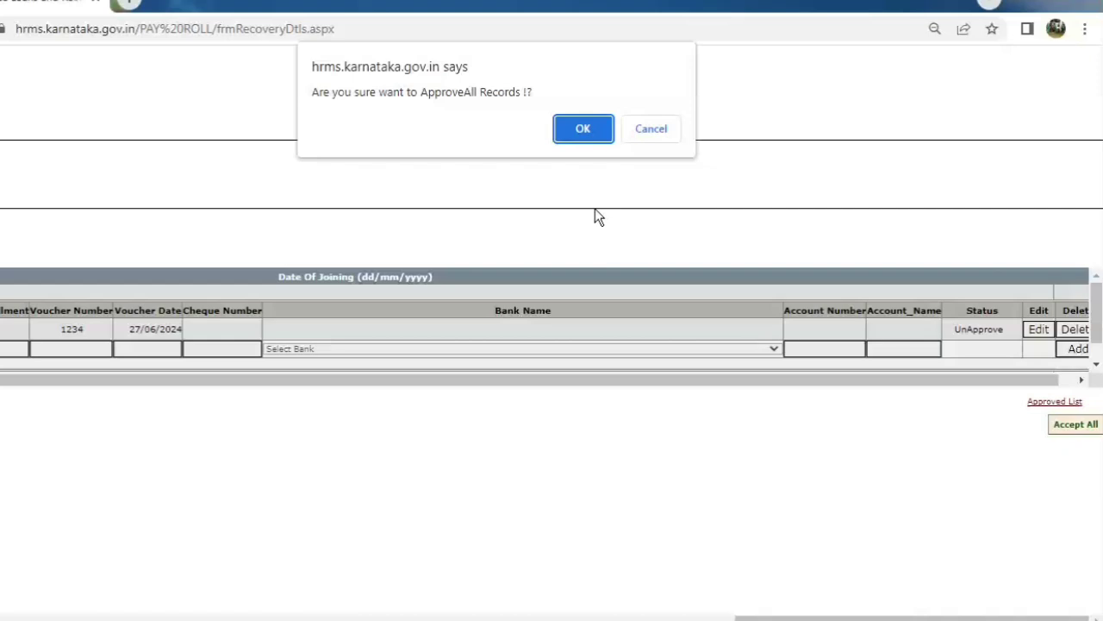
{"action": "left_click", "coordinate": [580, 135]}
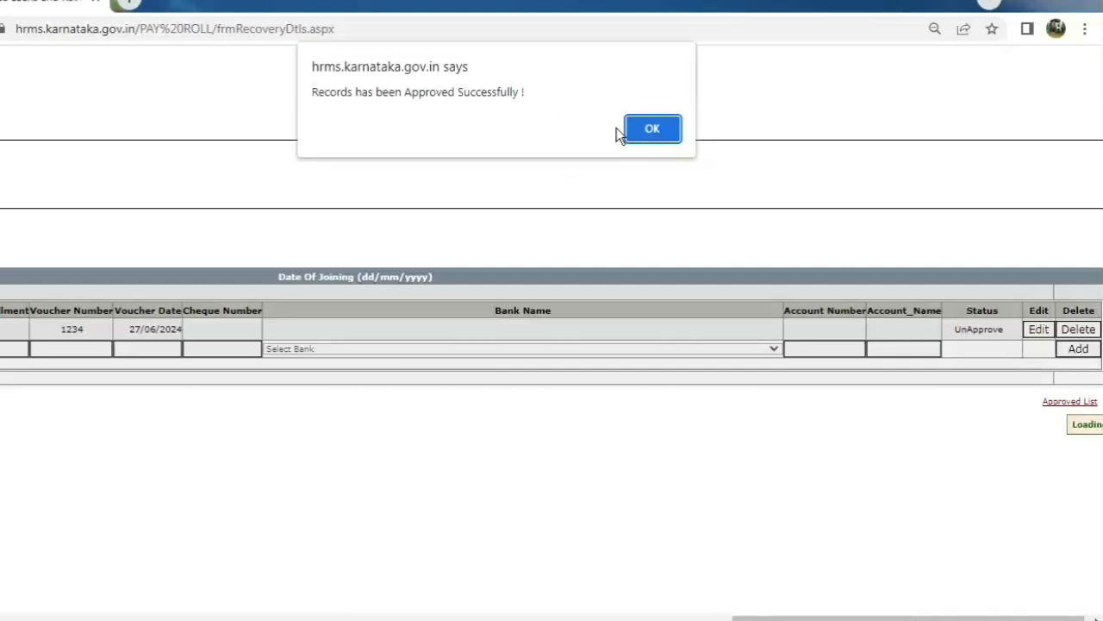
{"action": "left_click", "coordinate": [651, 131]}
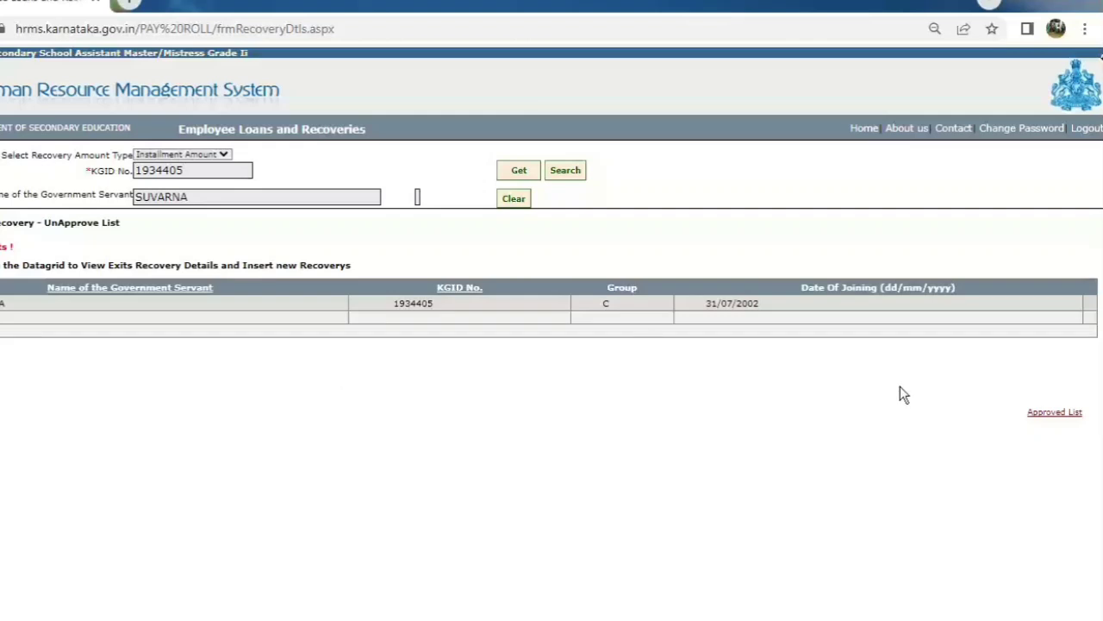
Show the employee's approved recoveries, including the new 133400 loan dated 27/06/2024 at 3335 per month
{"action": "left_click", "coordinate": [1047, 418]}
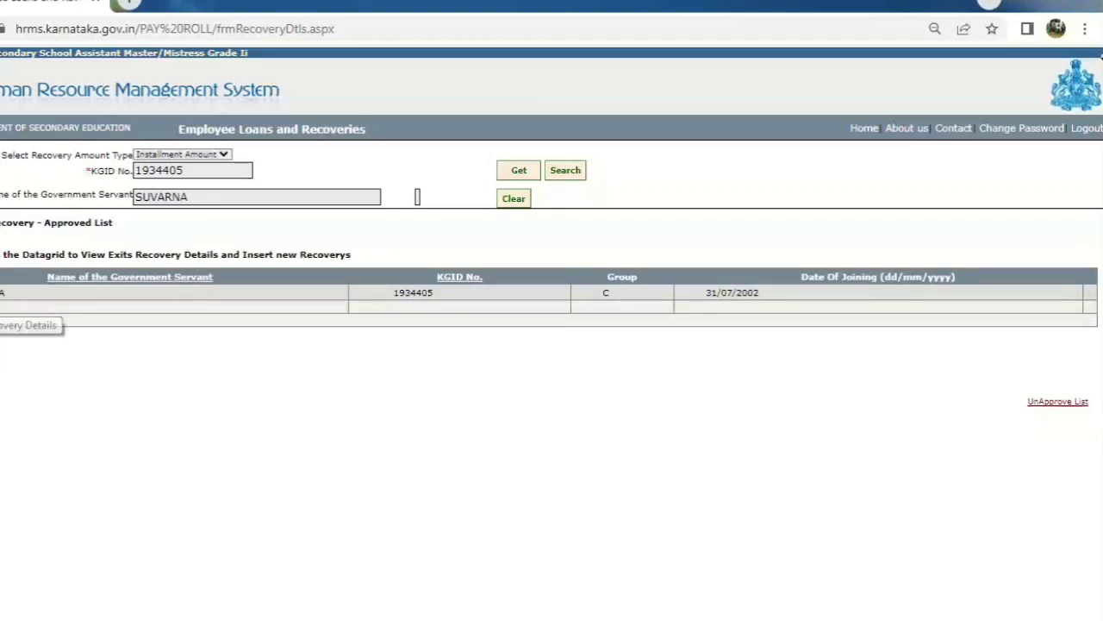
{"action": "left_click", "coordinate": [3, 293]}
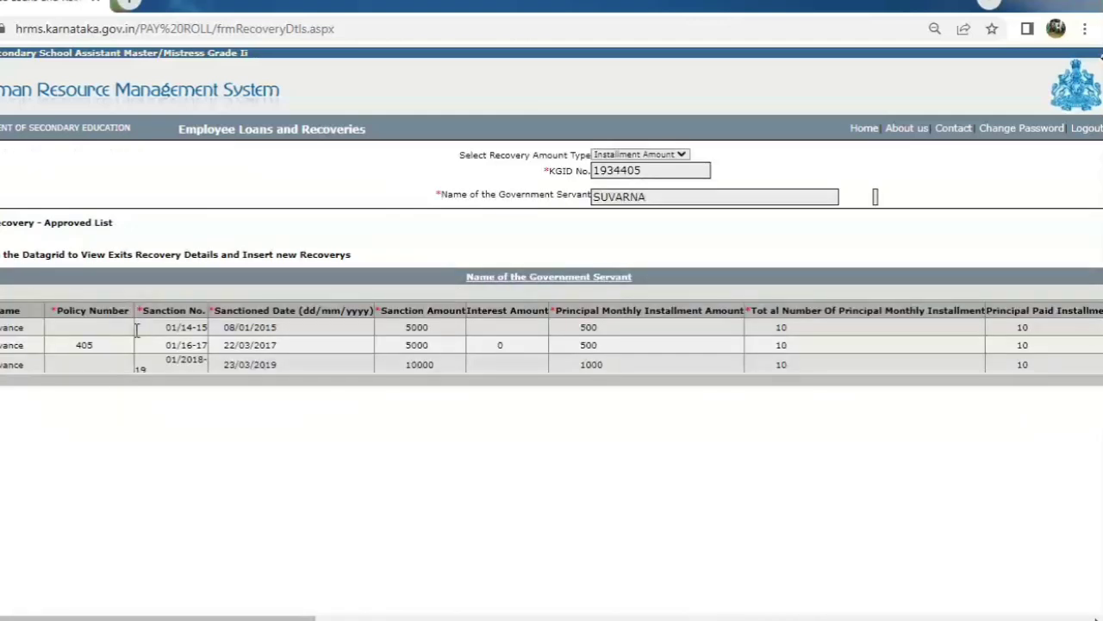
{"action": "scroll", "coordinate": [136, 331], "scroll_direction": "down", "scroll_amount": 2}
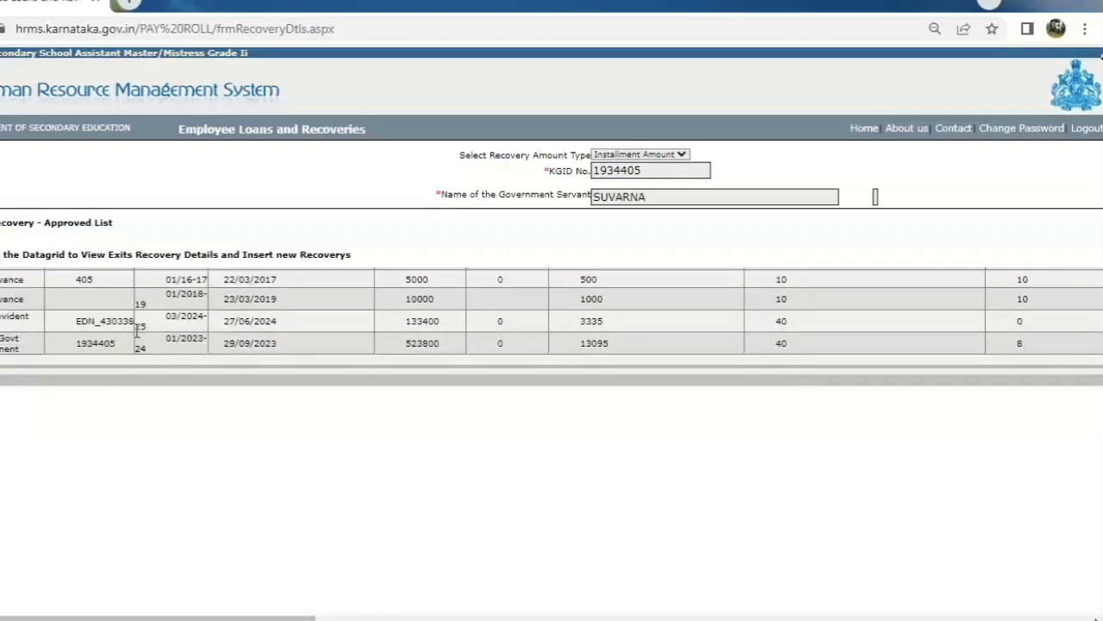